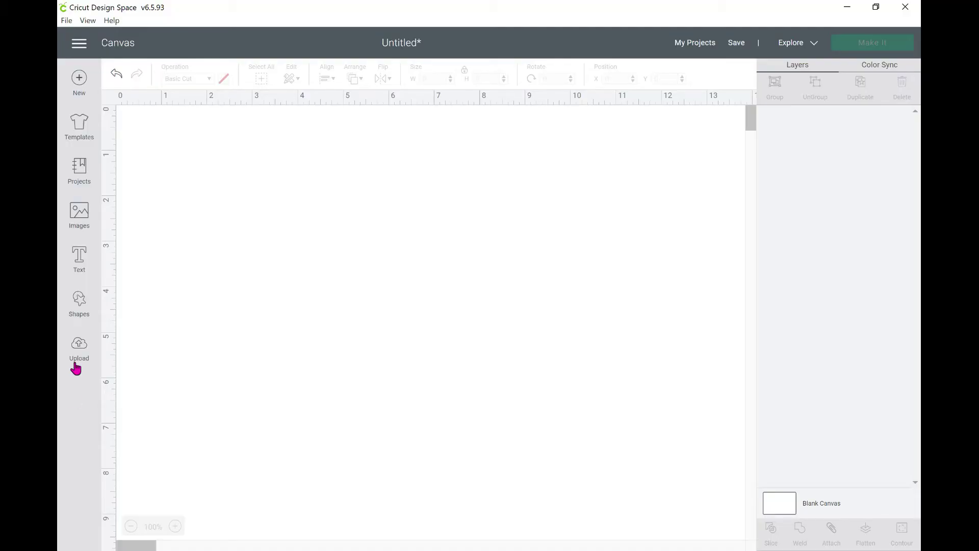
- Insert the three-gnomes upload from recent uploads onto the canvas
left_click(80, 352)
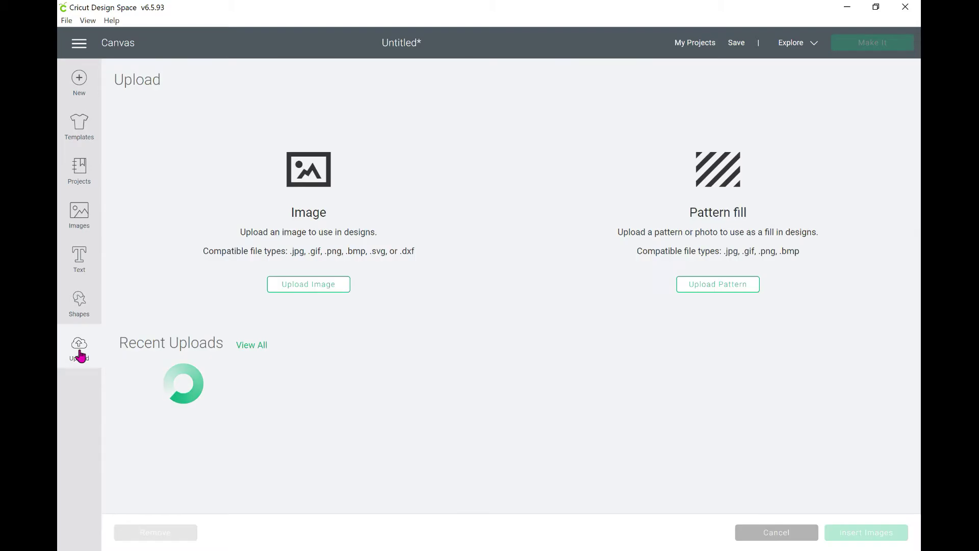
left_click(599, 419)
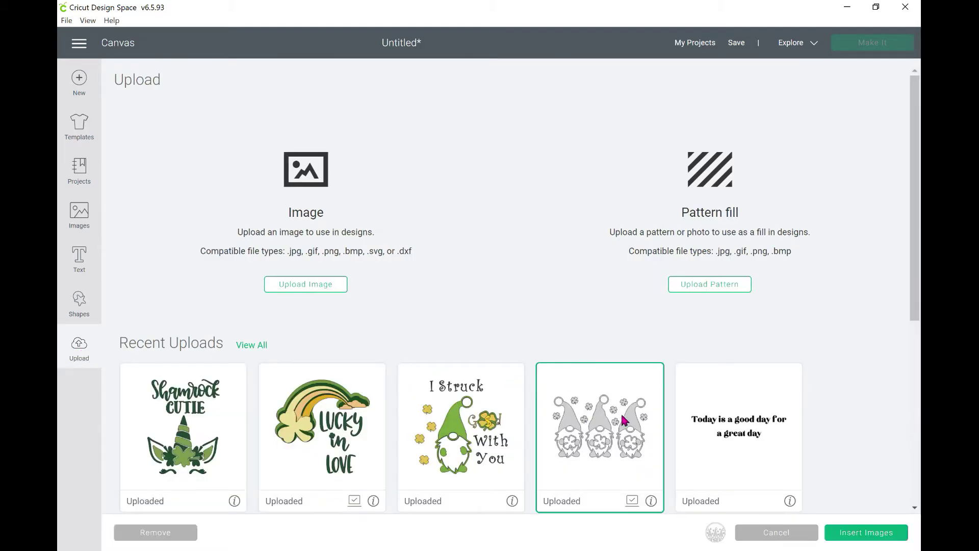
left_click(865, 532)
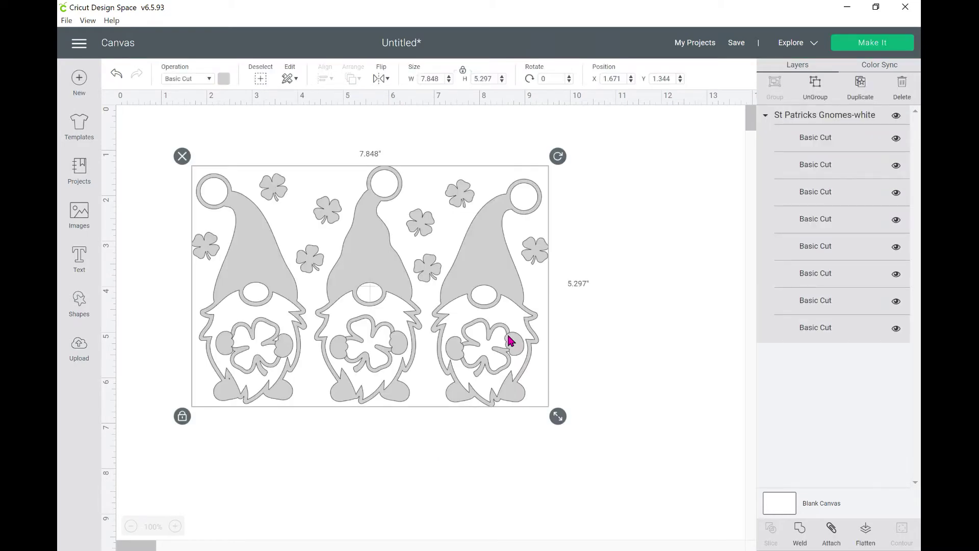
left_click_drag(508, 335, 559, 397)
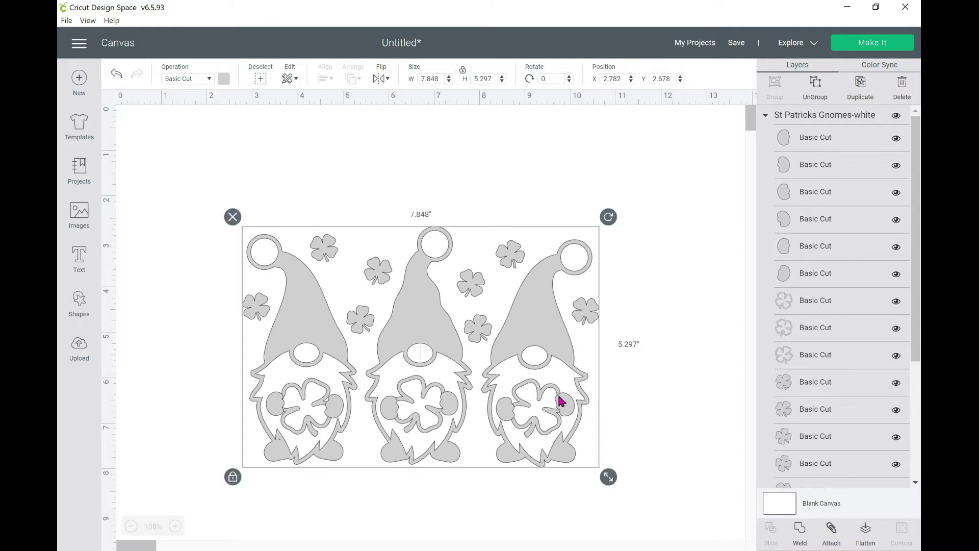
key("ctrl+z")
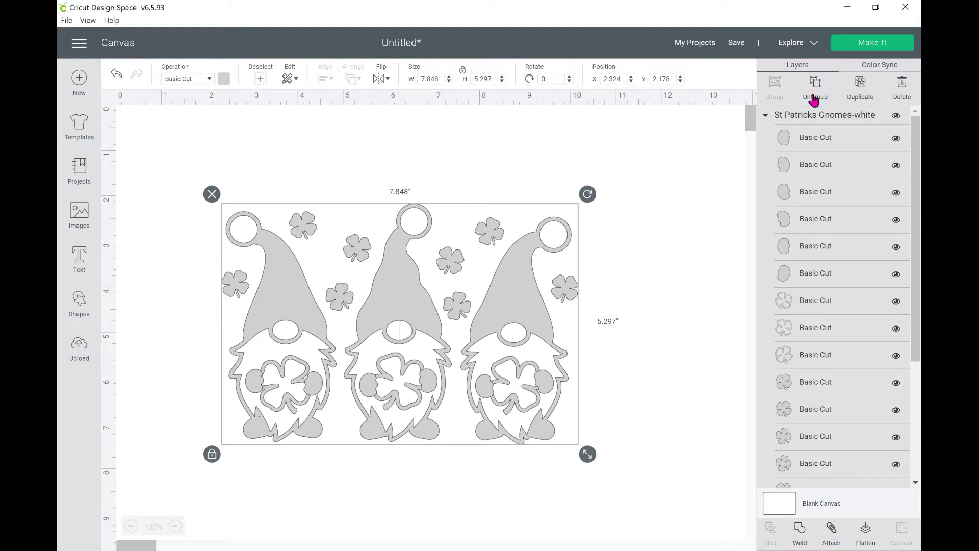
- Ungroup the design, delete the left two gnomes, and pull the remaining body away from its clovers
left_click(815, 101)
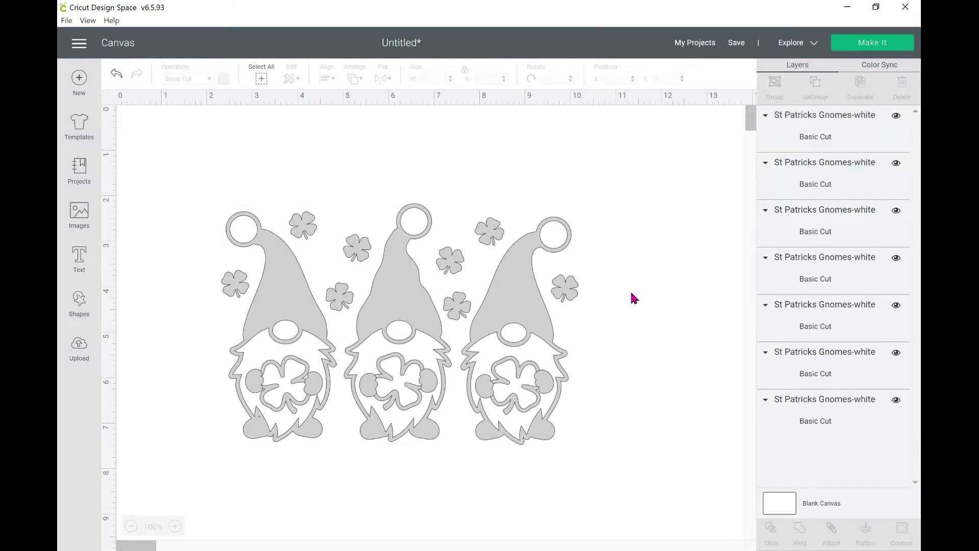
left_click_drag(175, 164, 423, 461)
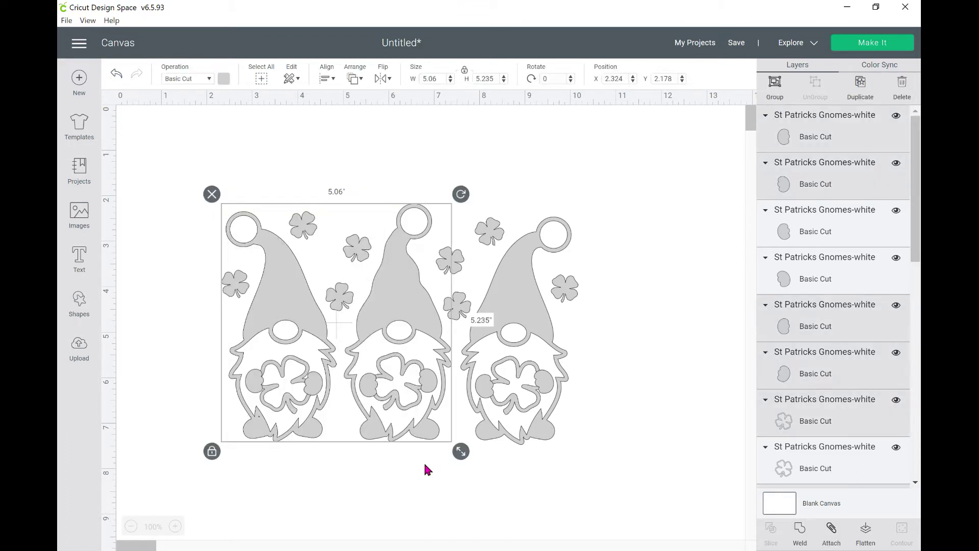
key("Delete")
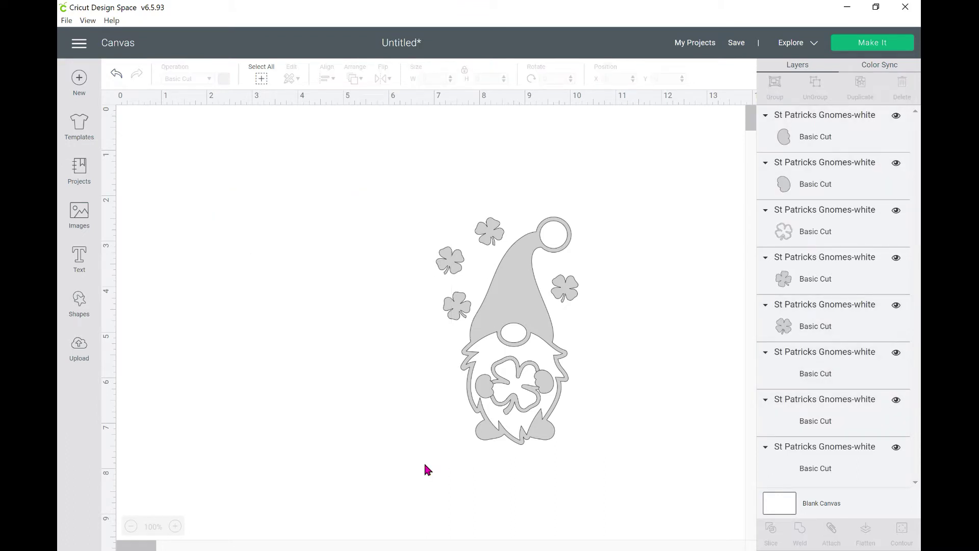
left_click_drag(510, 327, 286, 304)
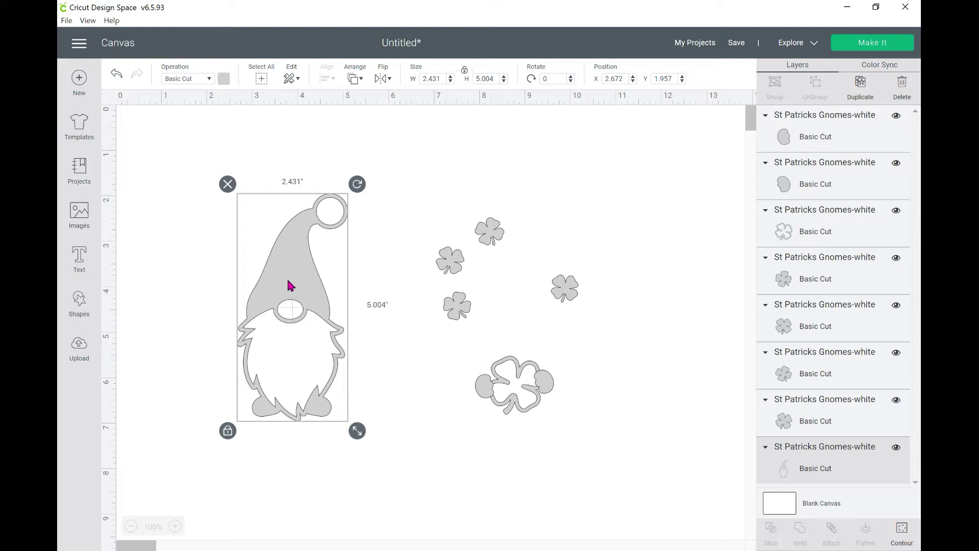
- Duplicate the gnome with Ctrl+D, place the copy to its right, and open Contour for the copy
left_click_drag(285, 381, 238, 380)
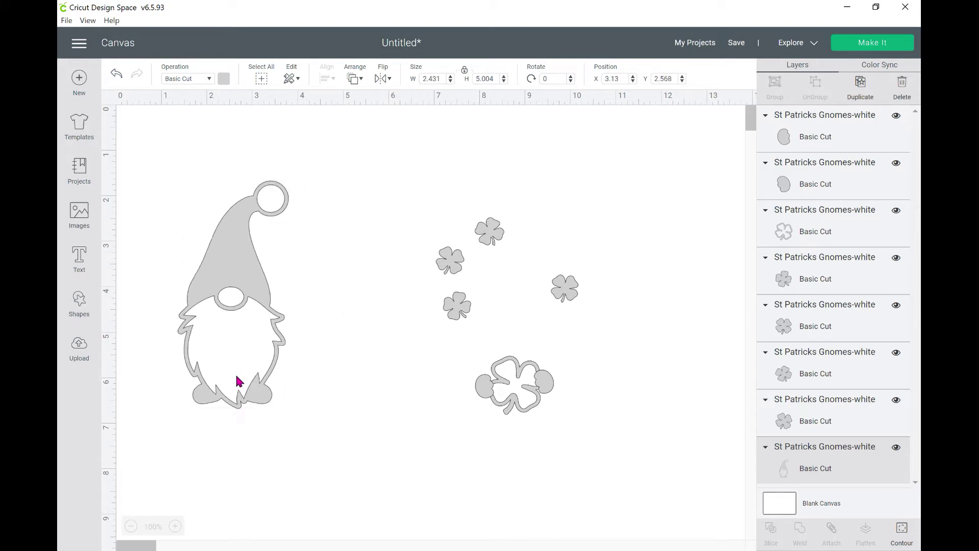
left_click(238, 381)
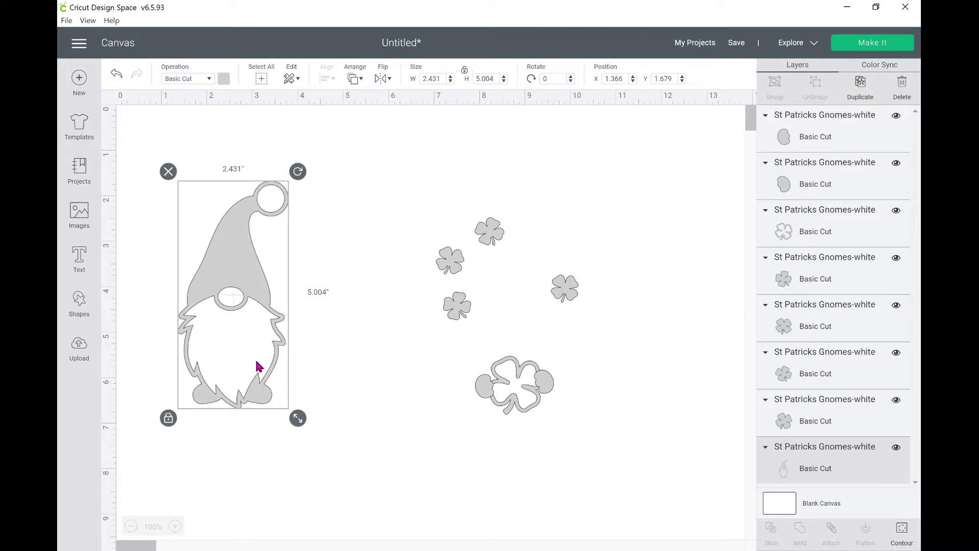
key("ctrl+d")
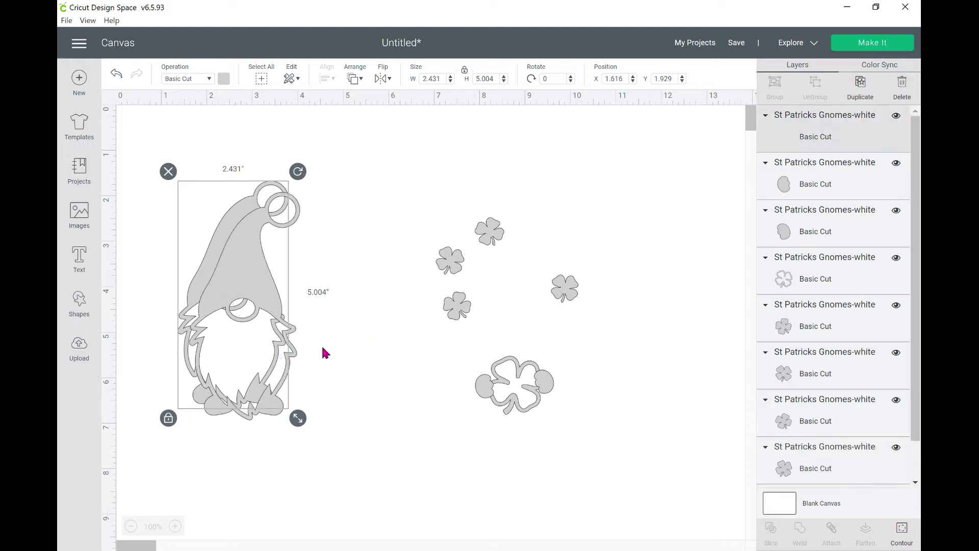
left_click_drag(278, 353, 367, 355)
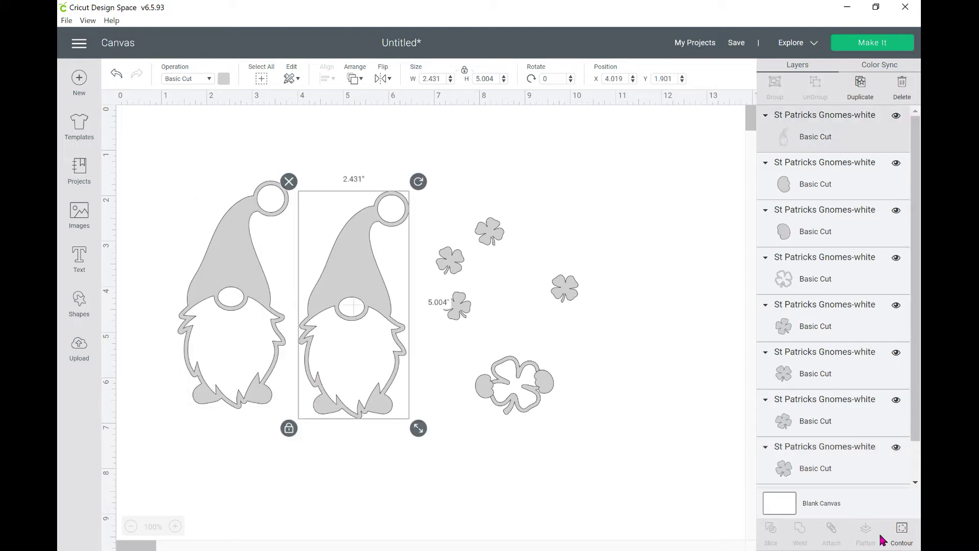
left_click(901, 536)
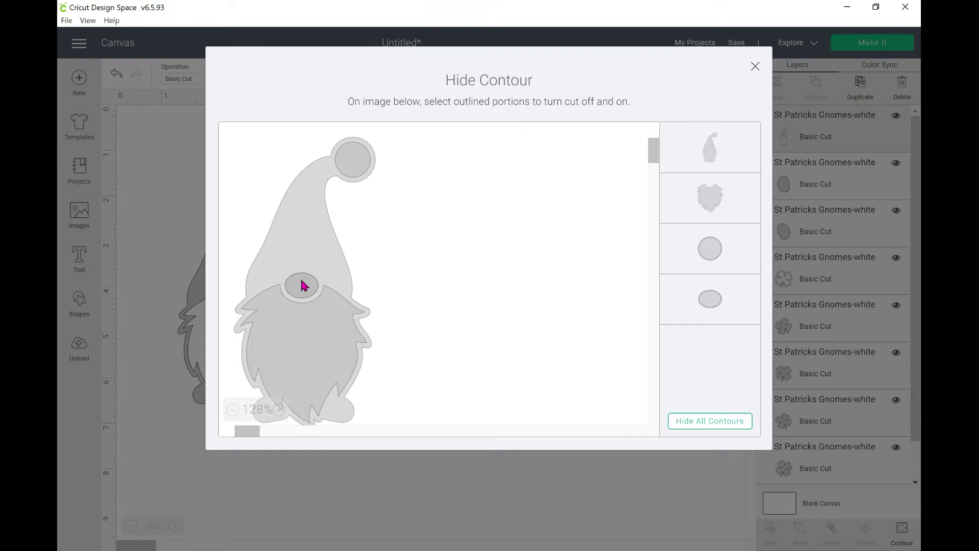
- Hide the copy's pompom and nose cut lines and colour the silhouette green
left_click(715, 230)
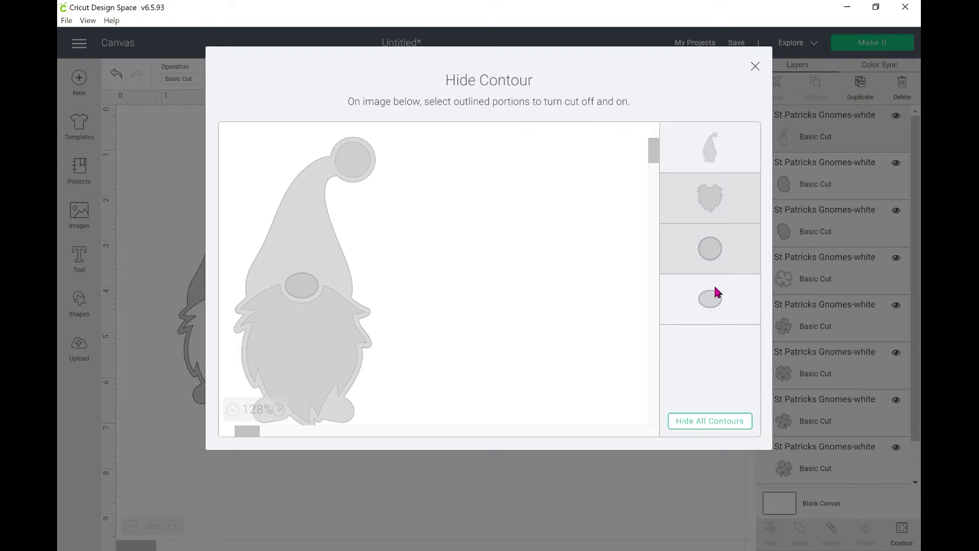
left_click(715, 288)
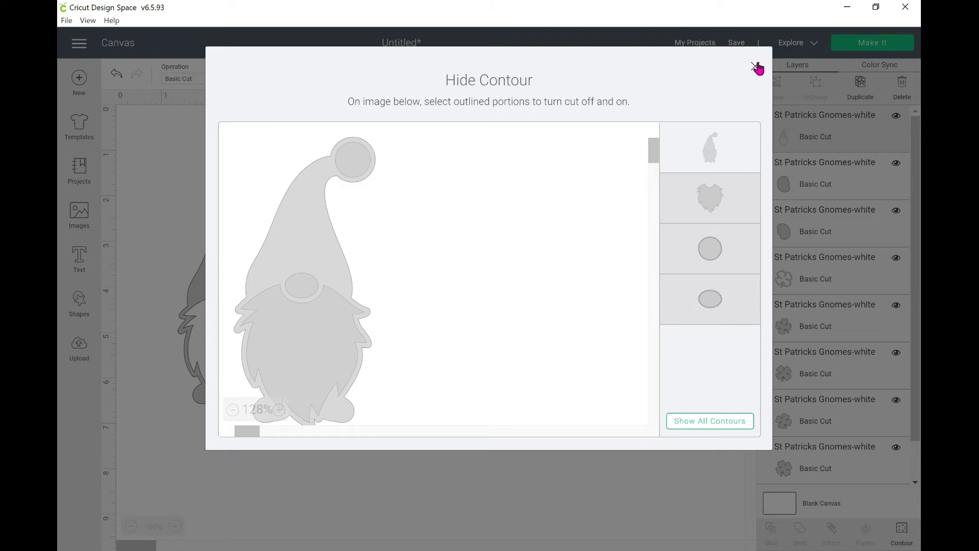
left_click(756, 66)
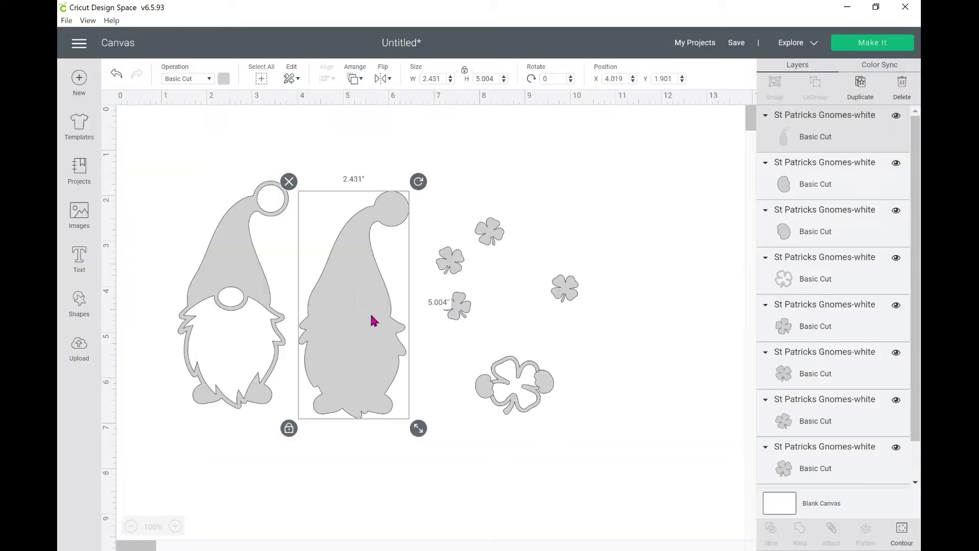
left_click(223, 79)
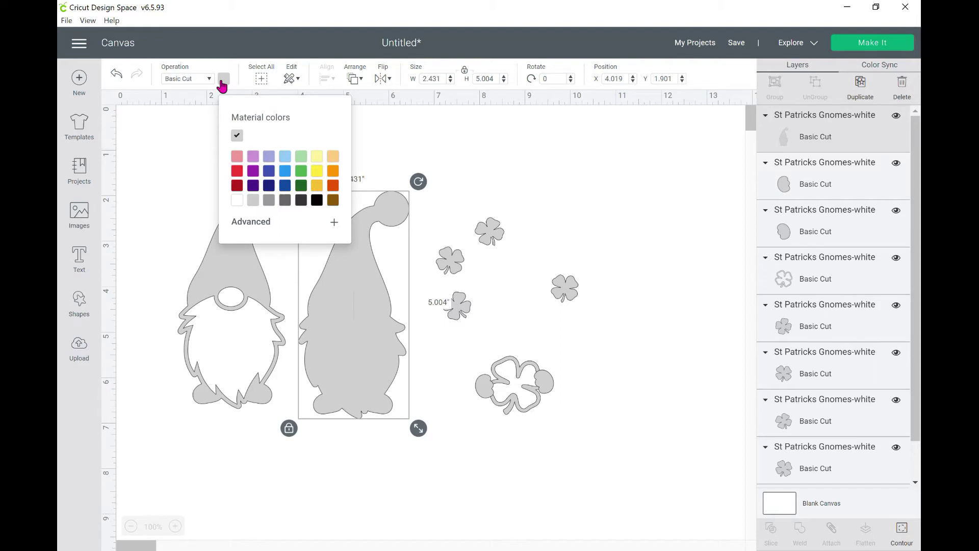
left_click(301, 170)
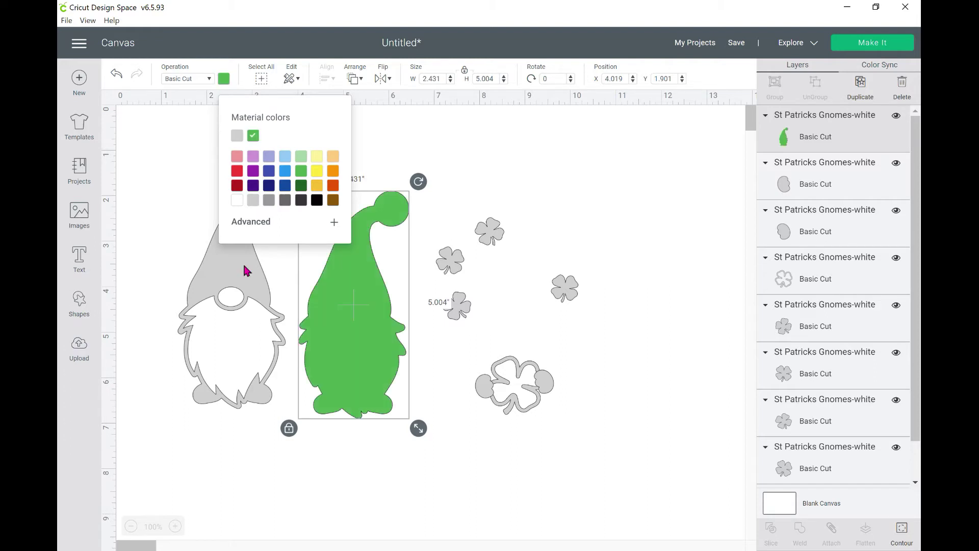
left_click(246, 271)
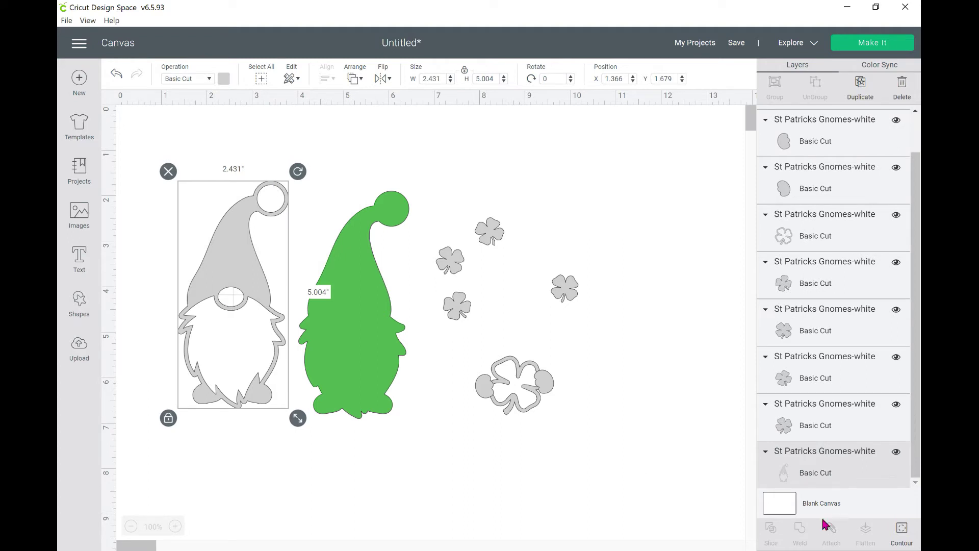
- Hide the grey gnome's hat, make it white, bring it to front, and stack it on the green gnome
left_click(902, 531)
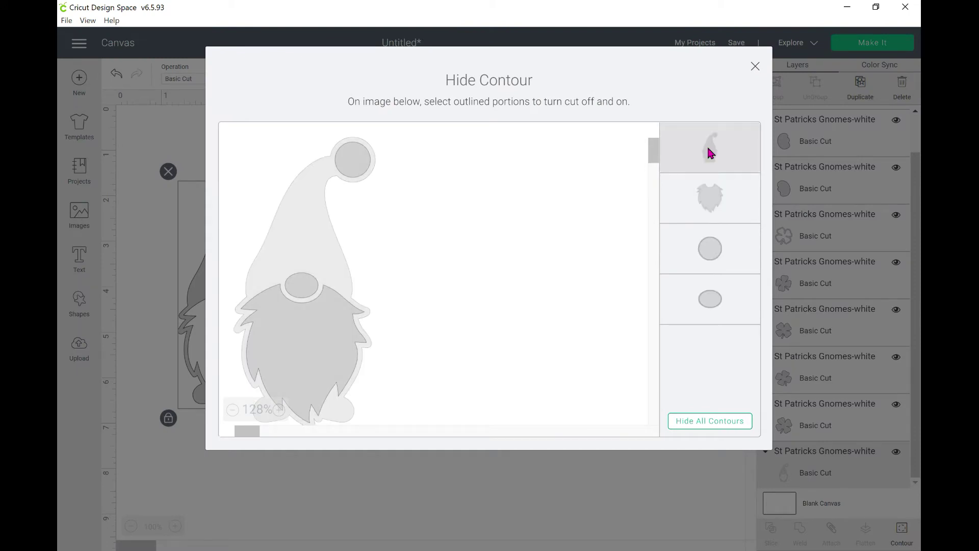
left_click(754, 68)
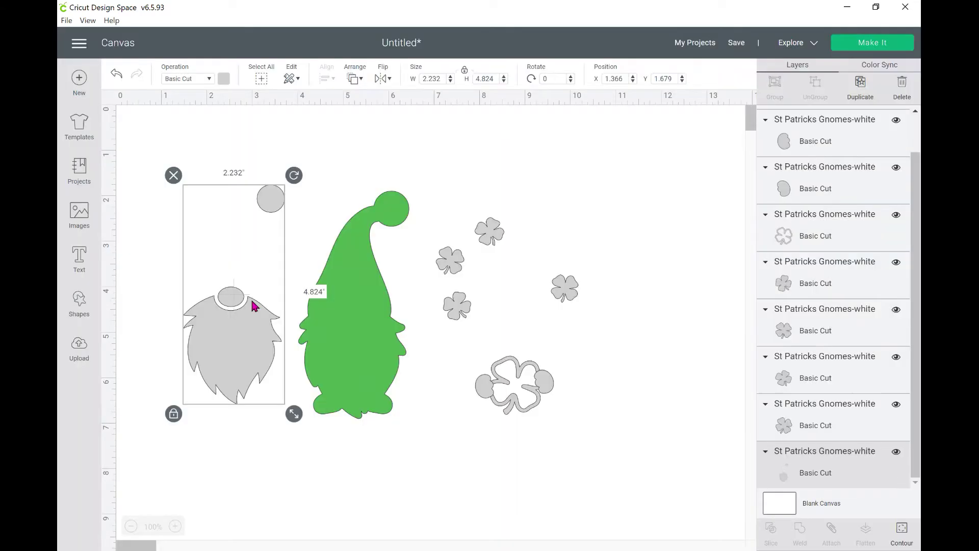
left_click(224, 80)
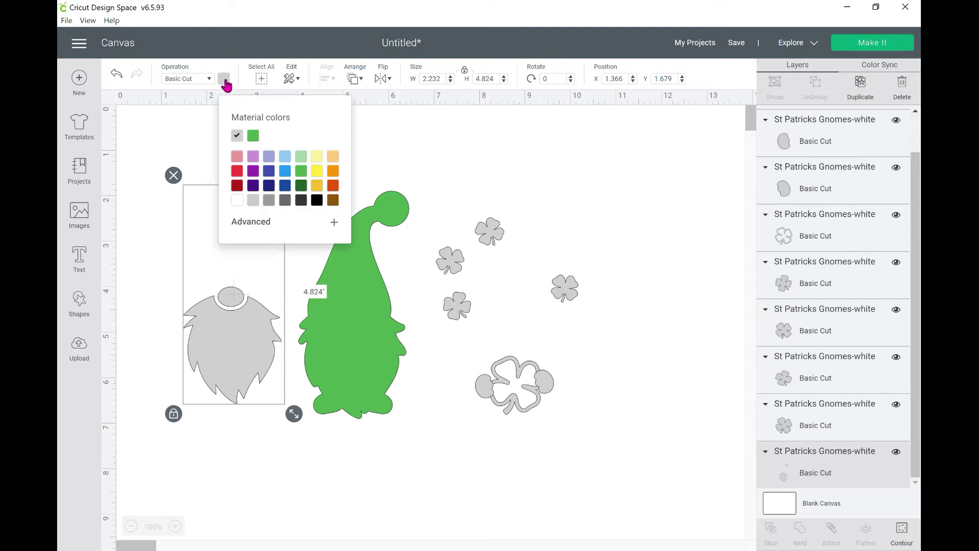
left_click(237, 200)
left_click(354, 79)
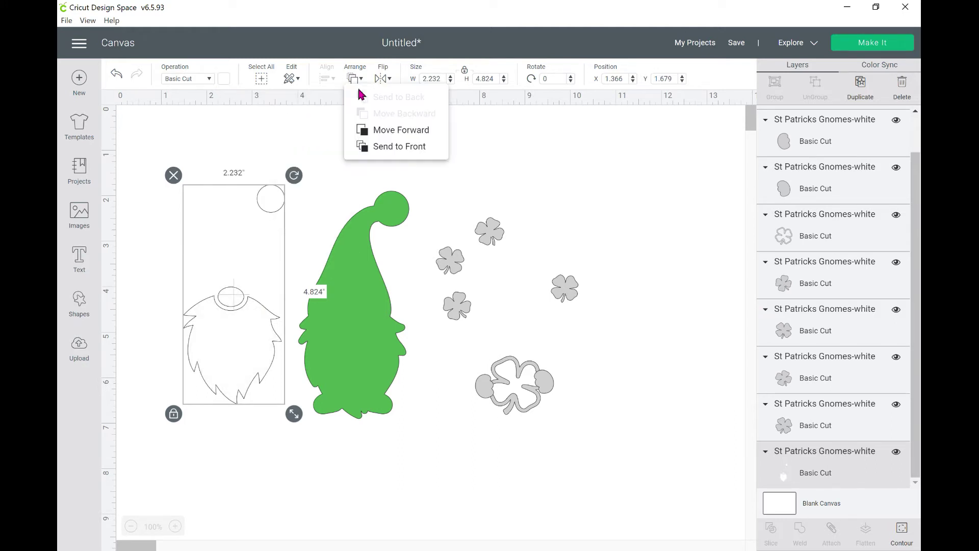
left_click(367, 147)
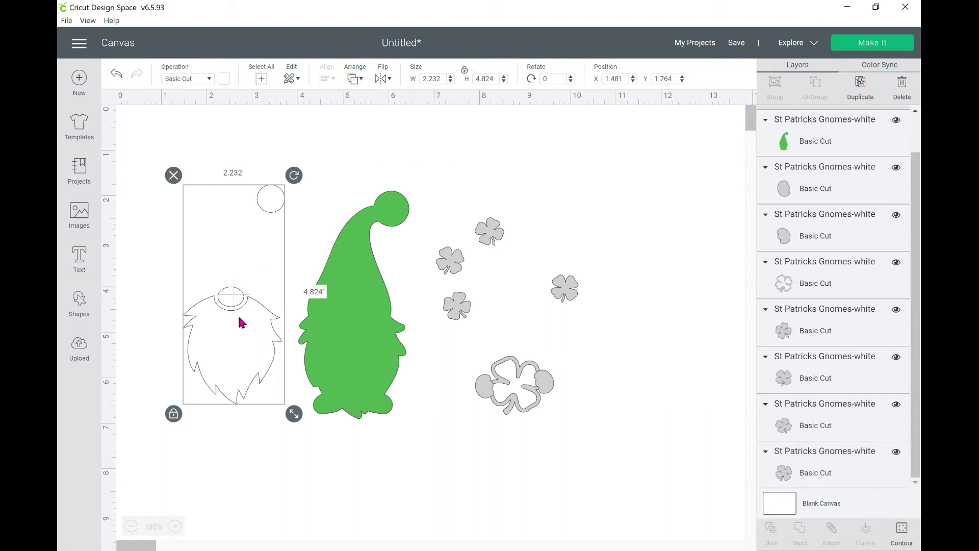
left_click_drag(241, 322, 360, 329)
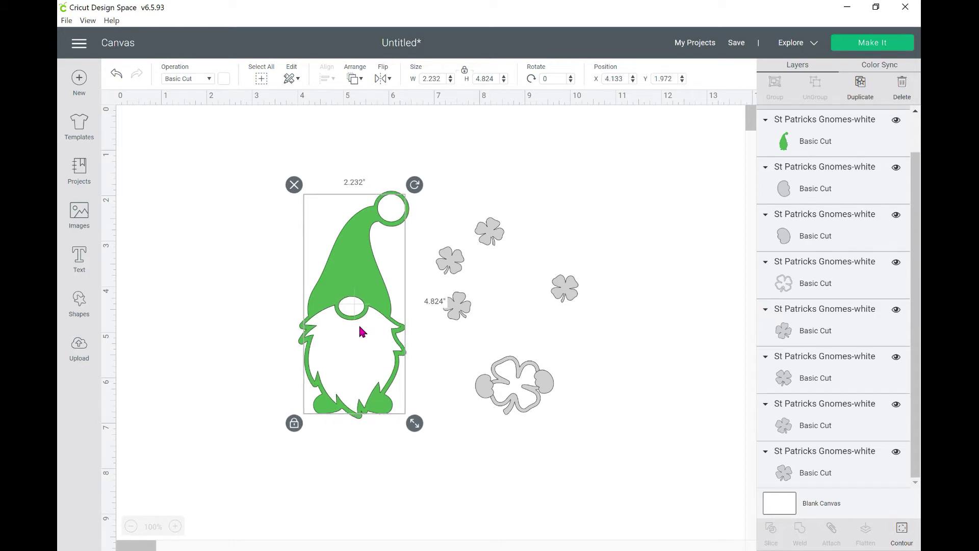
left_click(218, 323)
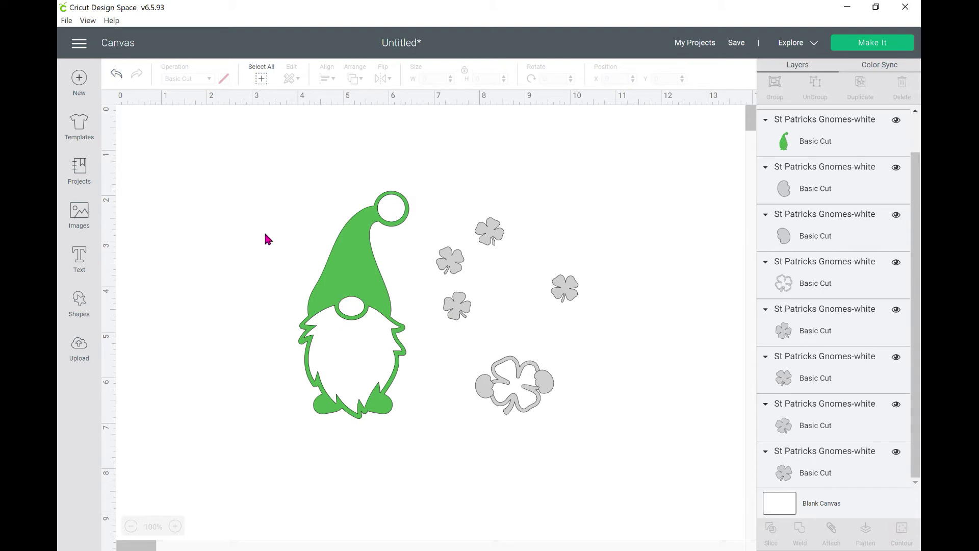
- Place a clover copy below the original, hide its inner outline, and colour it green
left_click_drag(508, 387, 510, 410)
left_click_drag(614, 331, 614, 332)
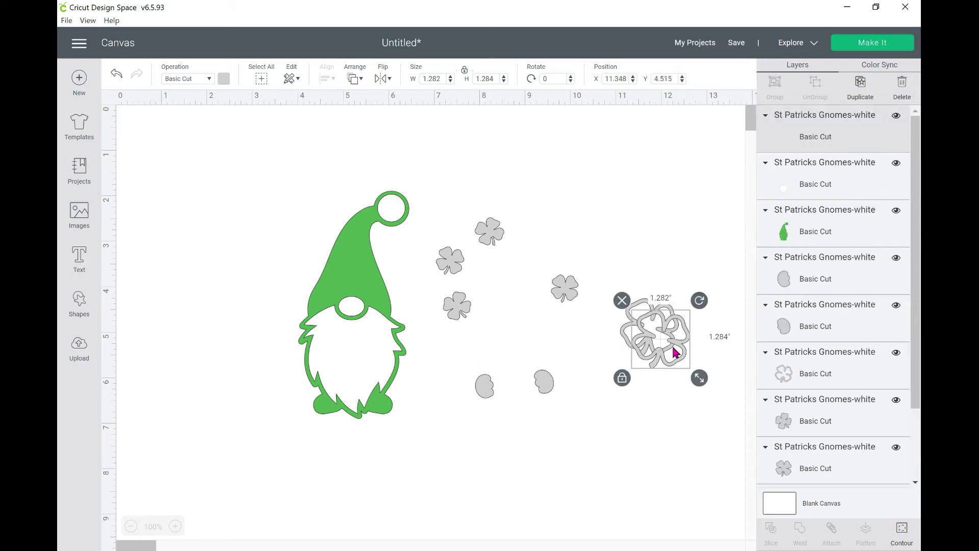
left_click_drag(676, 353, 667, 404)
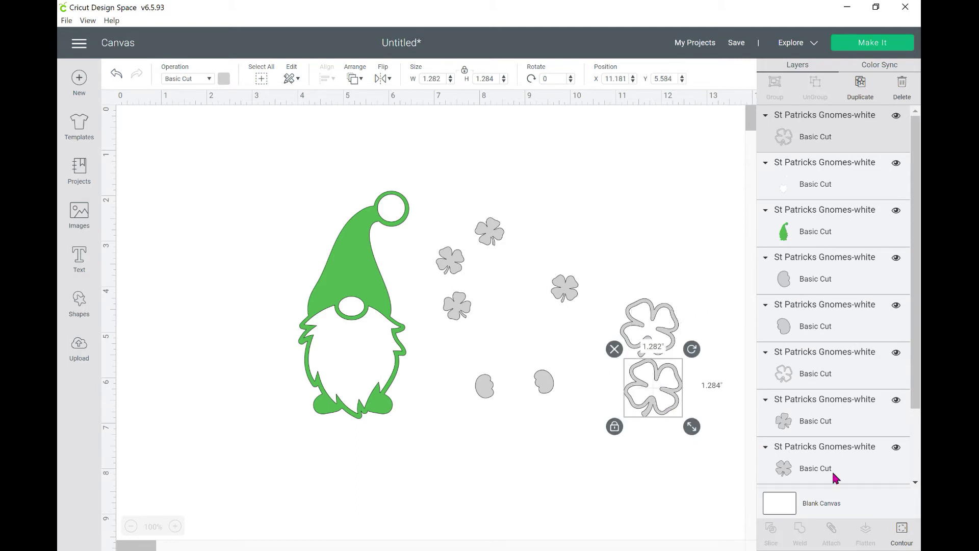
left_click(901, 533)
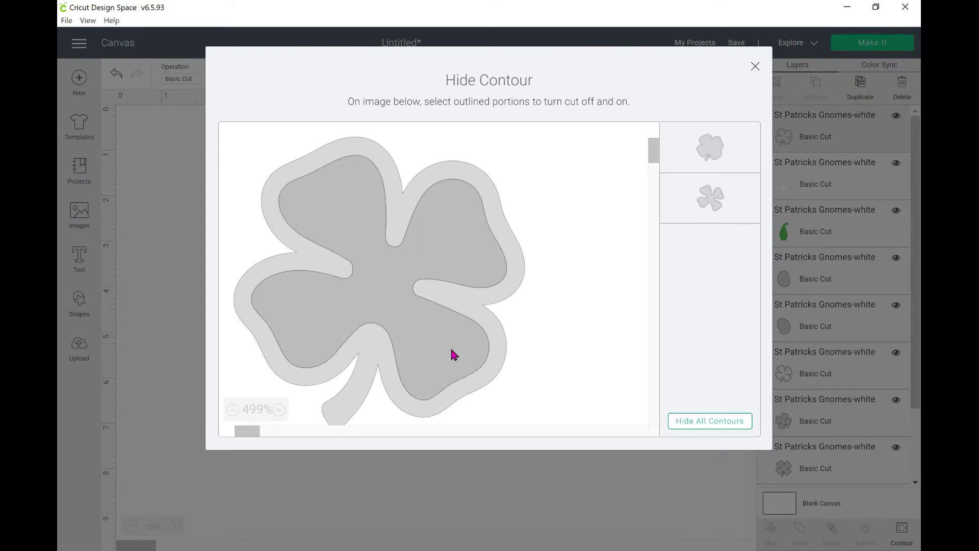
left_click(450, 347)
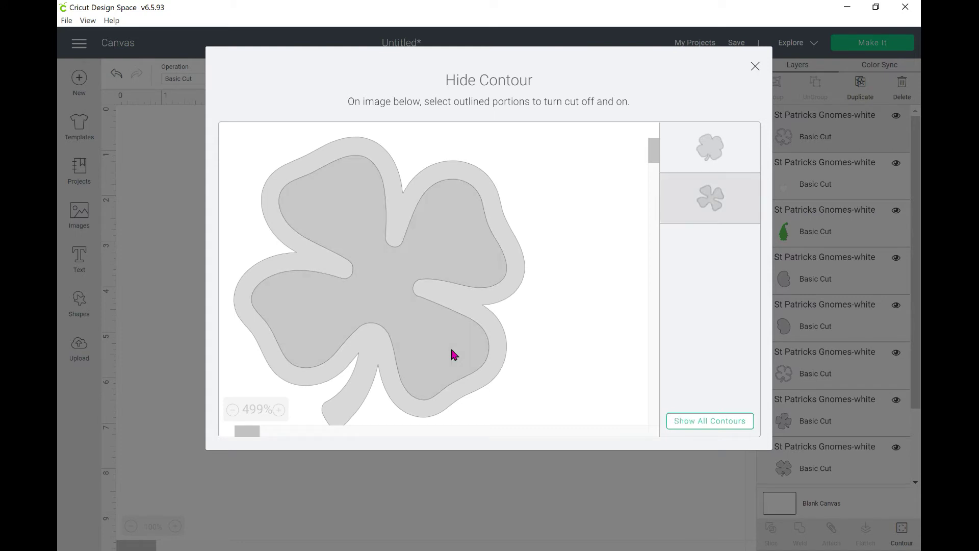
left_click(755, 67)
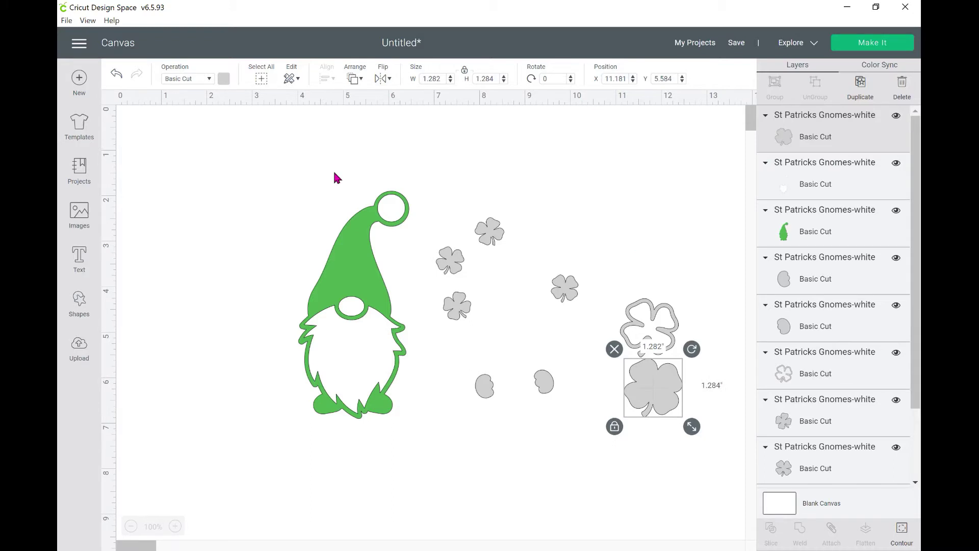
left_click(223, 79)
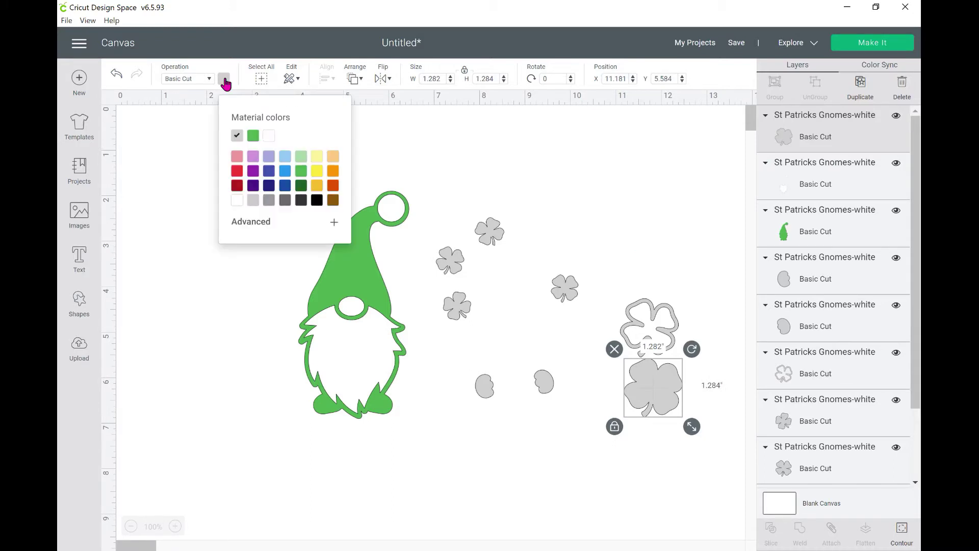
left_click(252, 136)
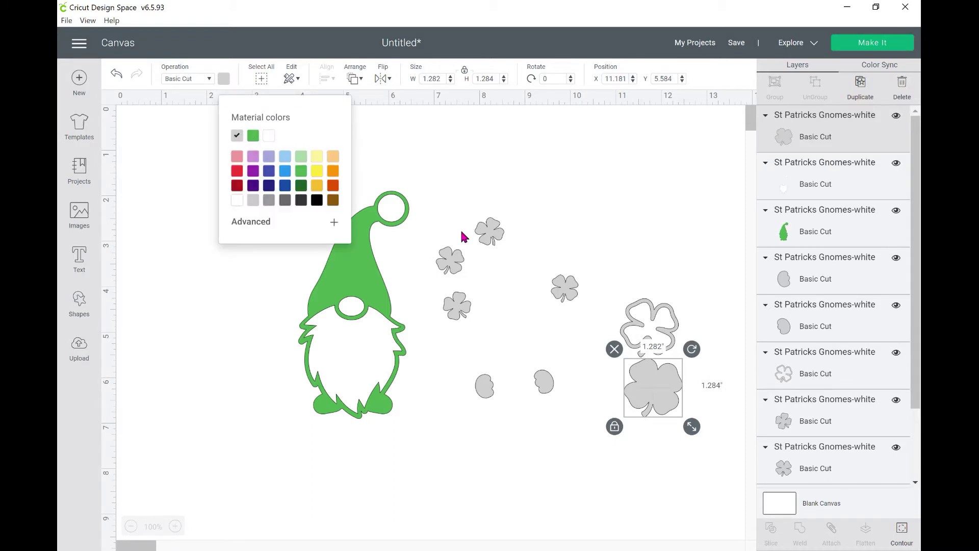
left_click(657, 314)
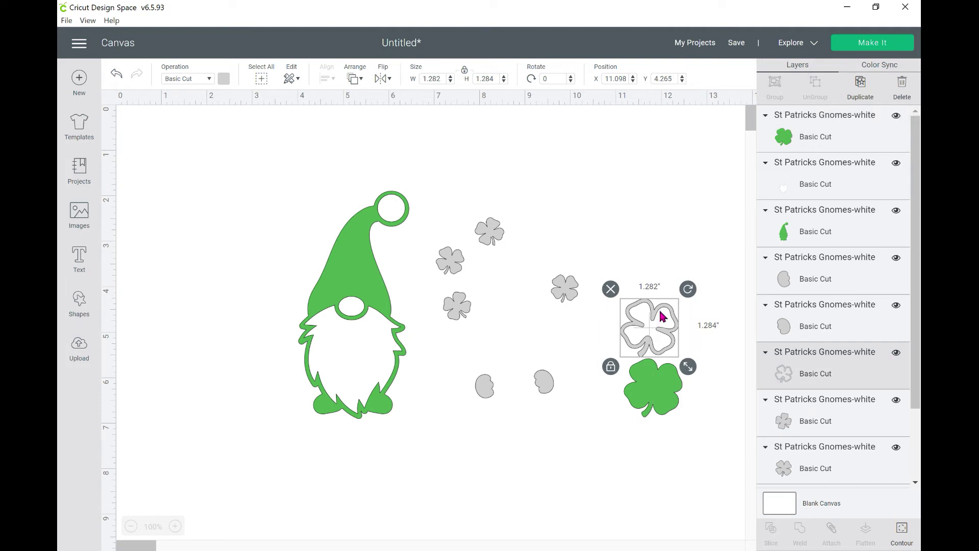
left_click(902, 535)
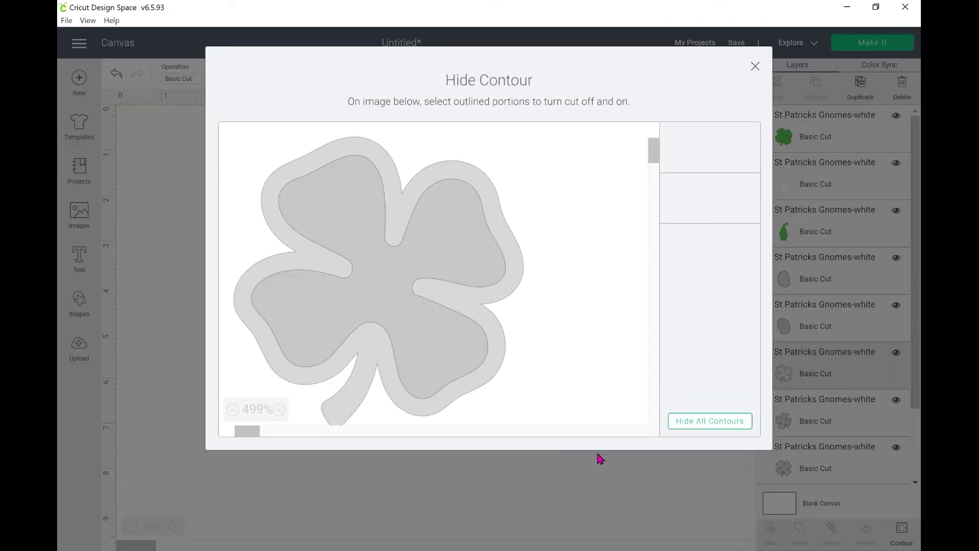
- Hide the outlined clover's outer ring and colour the inner clover yellow
left_click(711, 151)
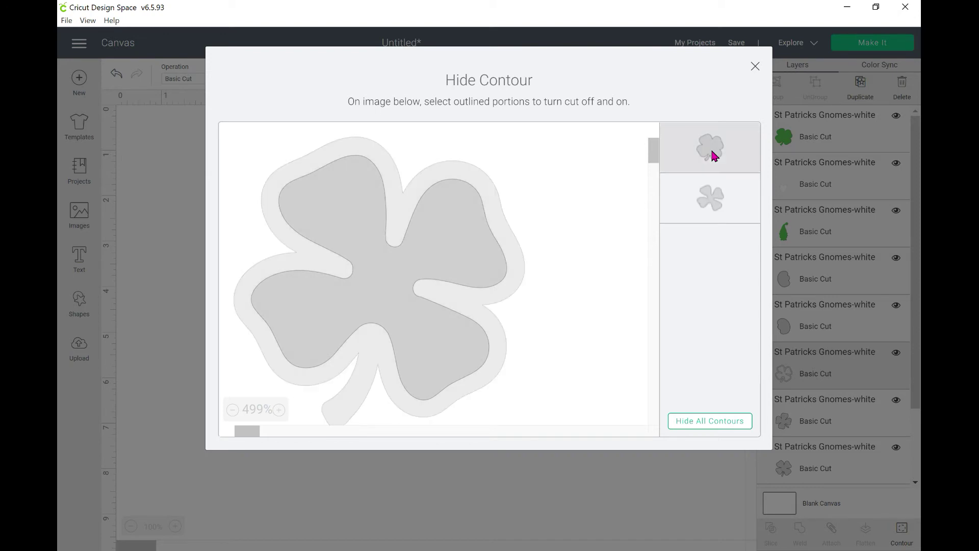
left_click(754, 71)
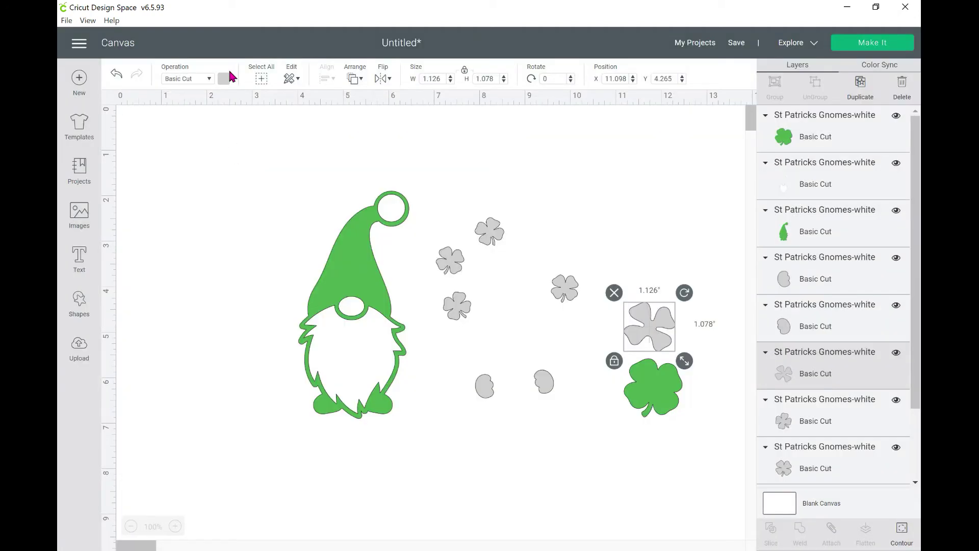
left_click(225, 78)
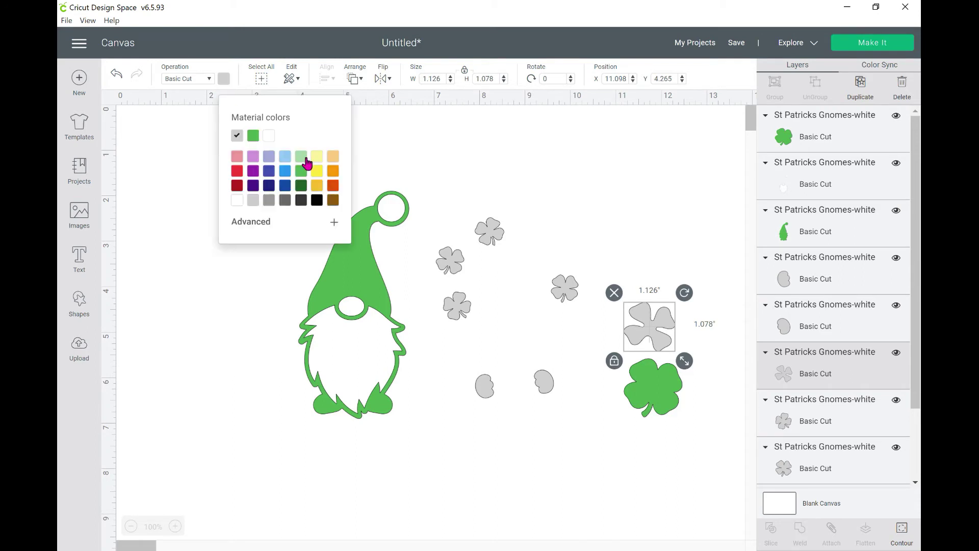
left_click(317, 171)
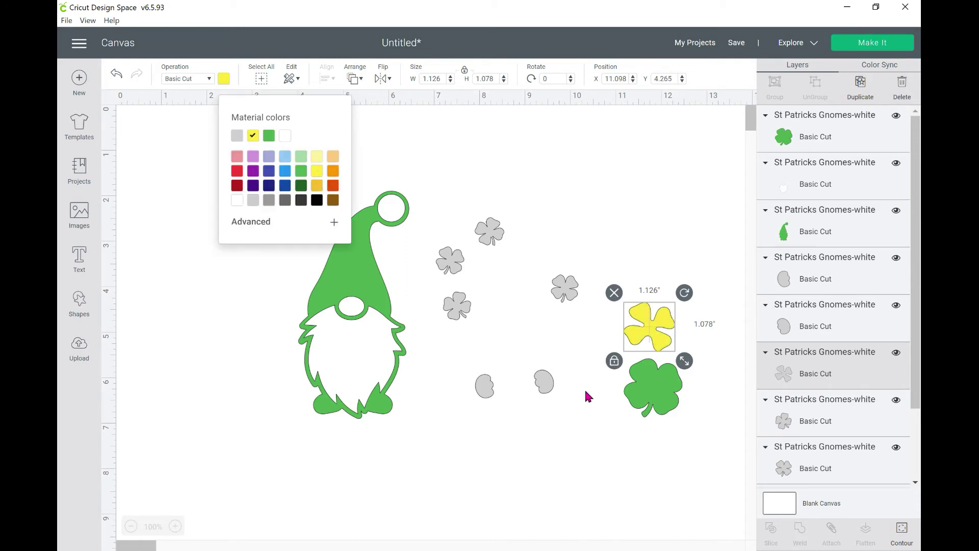
- Layer the yellow clover on the green clover and group the two together
left_click_drag(657, 340, 659, 384)
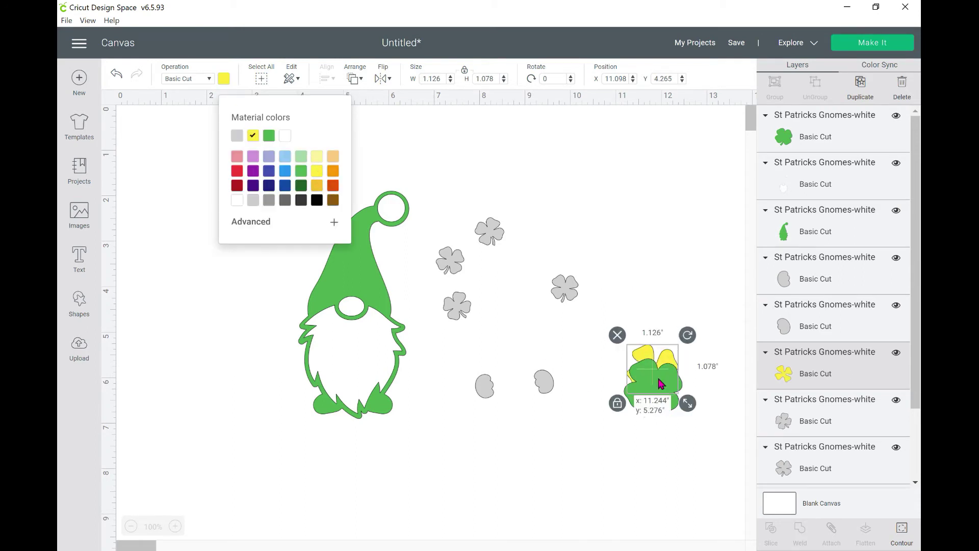
left_click_drag(433, 209, 510, 280)
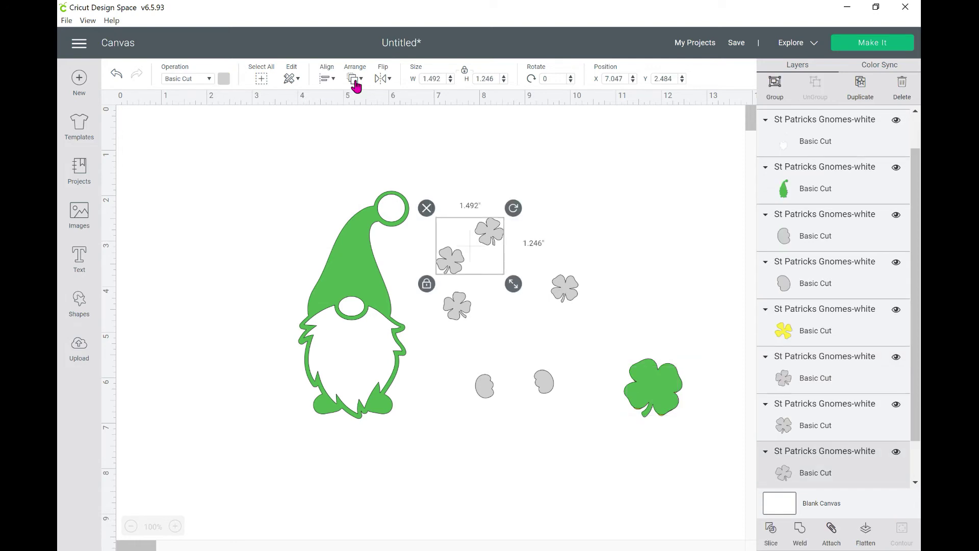
key("ctrl+z")
left_click(637, 310)
left_click_drag(637, 310, 352, 372)
key("ctrl+g")
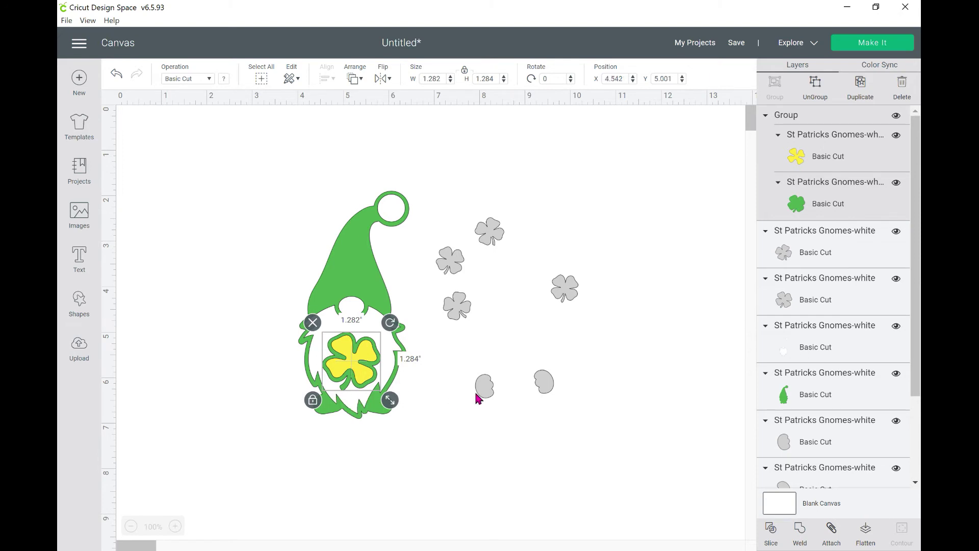
- Attach the two bean-shaped hand pieces, colour them green, and place them over the shamrock
left_click(485, 395)
left_click_drag(454, 376, 634, 404)
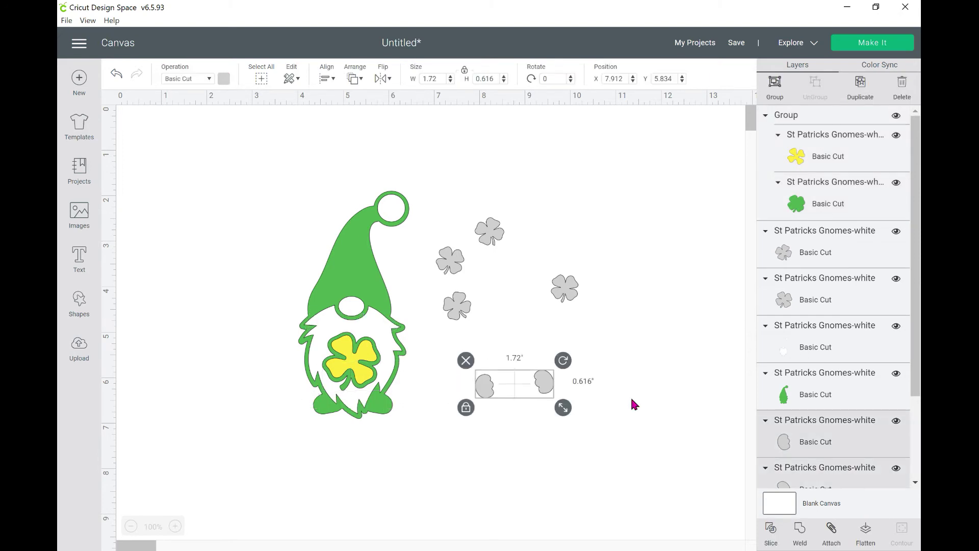
left_click(832, 537)
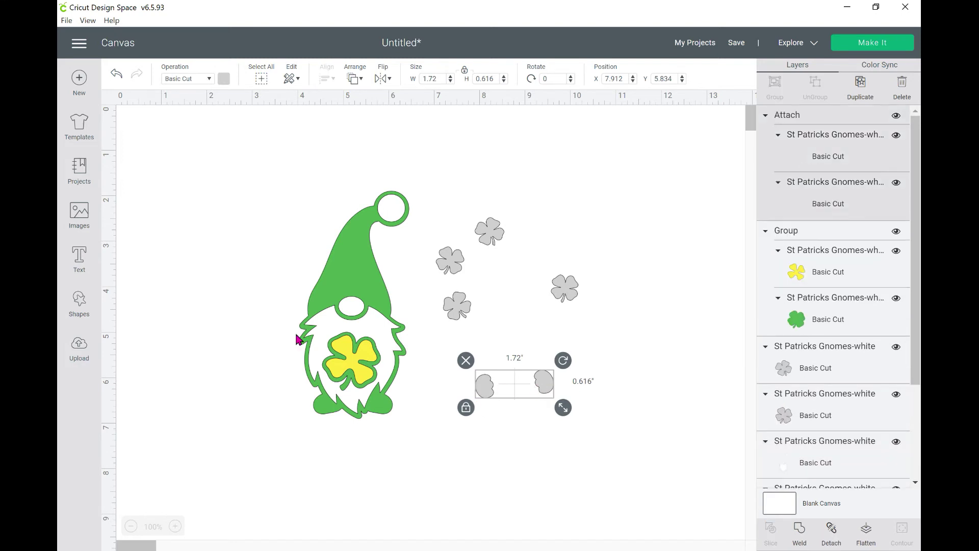
left_click(224, 80)
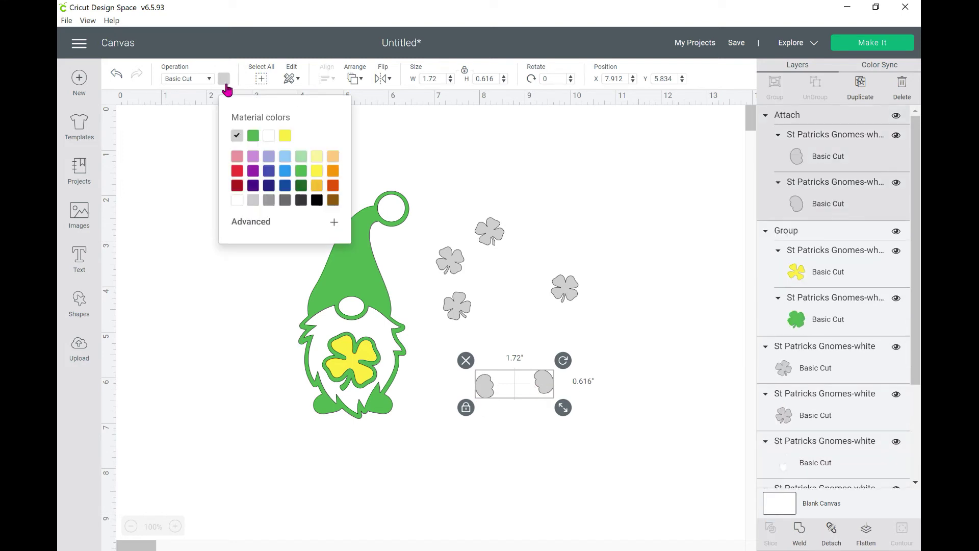
left_click(253, 135)
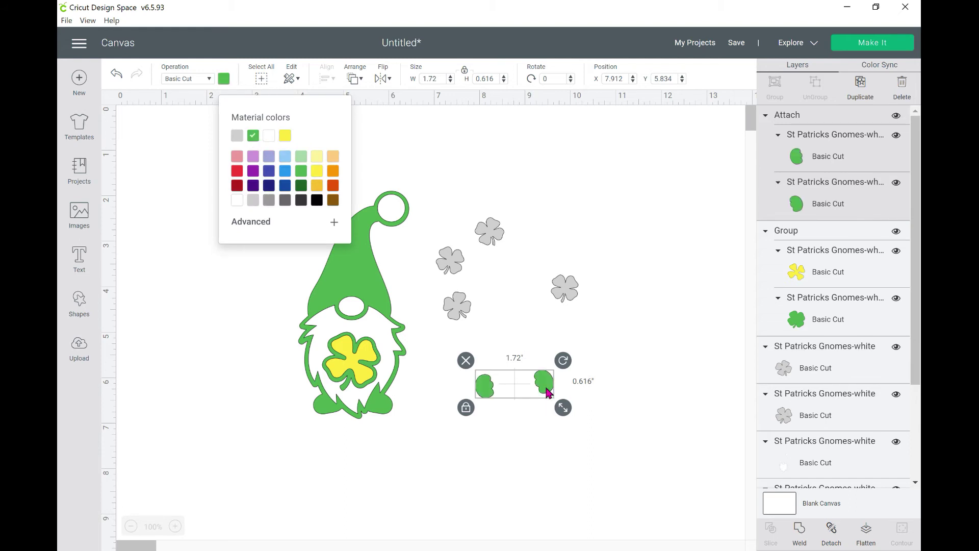
left_click_drag(547, 393, 387, 370)
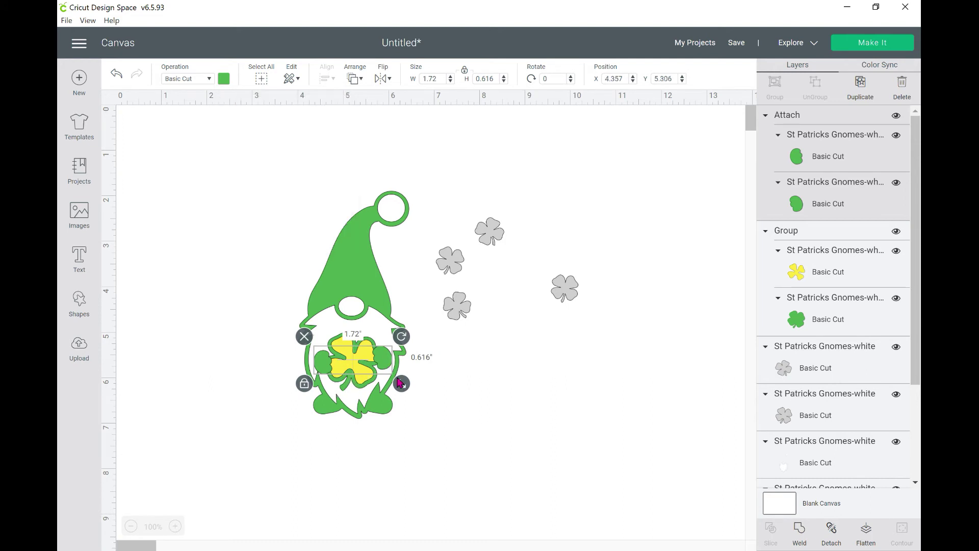
left_click(438, 415)
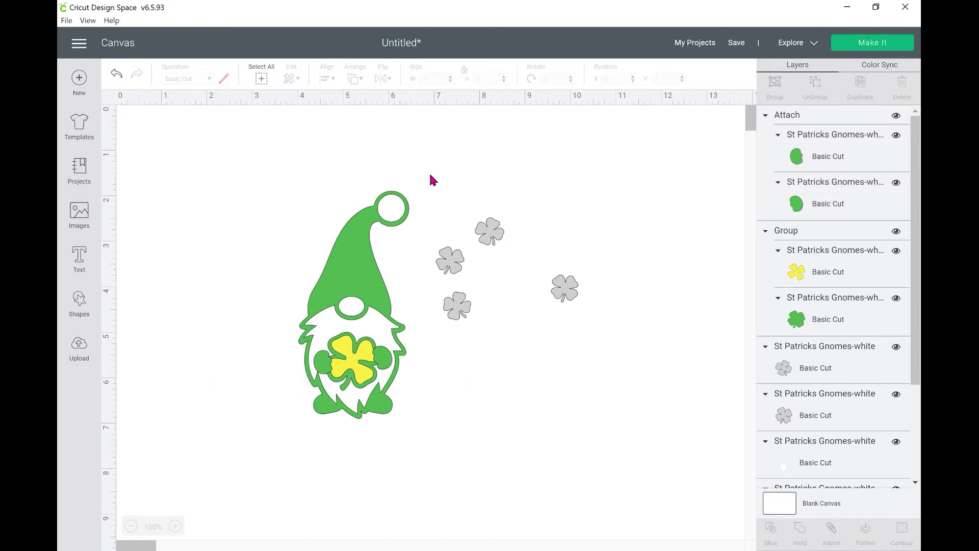
left_click_drag(430, 174, 579, 350)
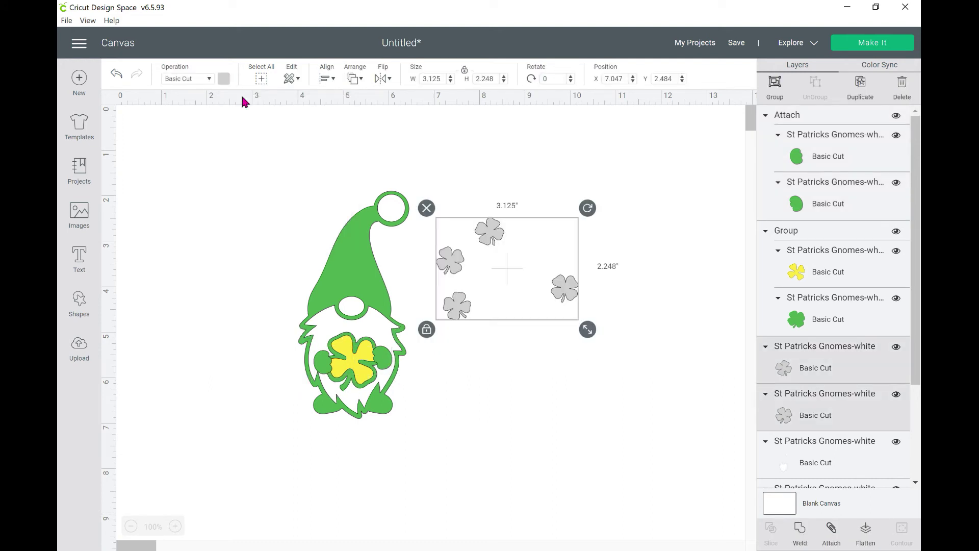
- Colour the four shamrocks yellow and scatter them around the gnome's head and hat
left_click(224, 80)
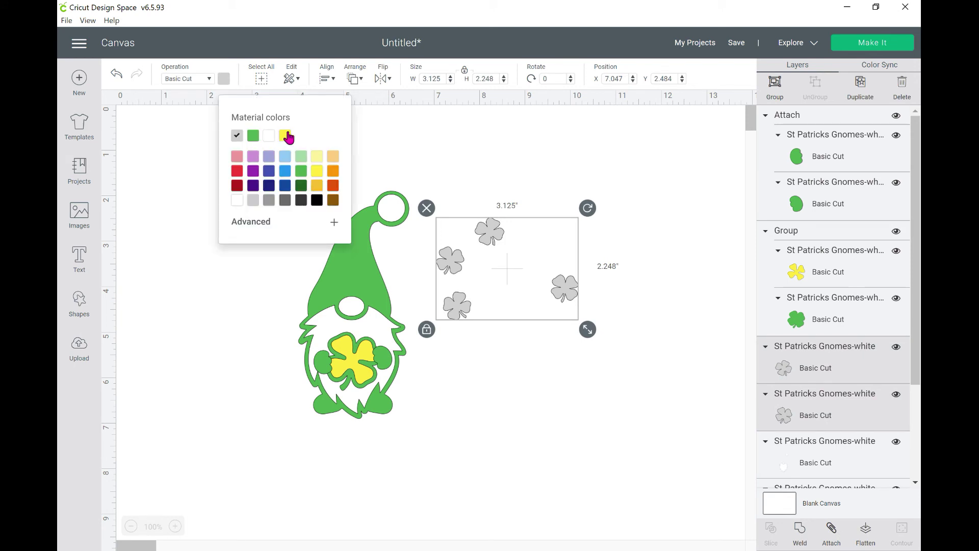
left_click(284, 136)
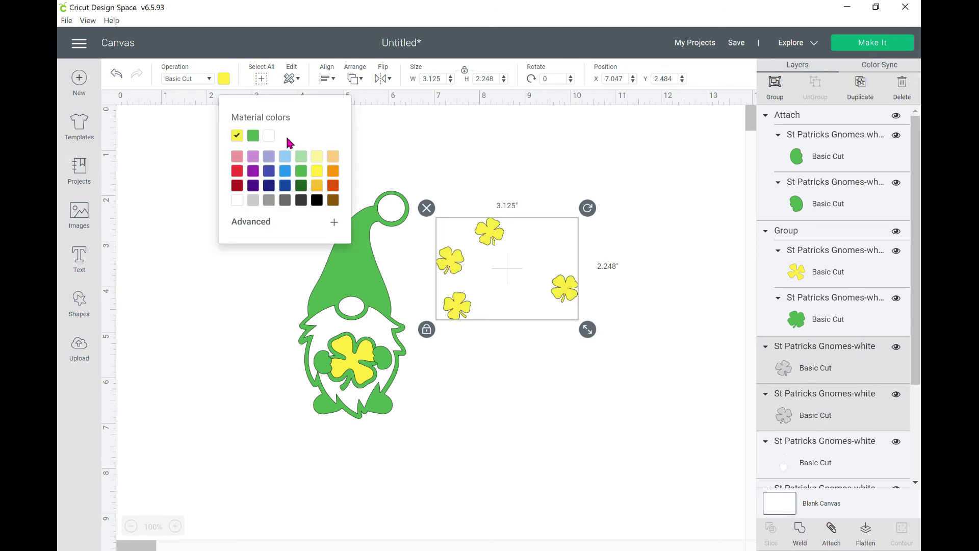
left_click(473, 162)
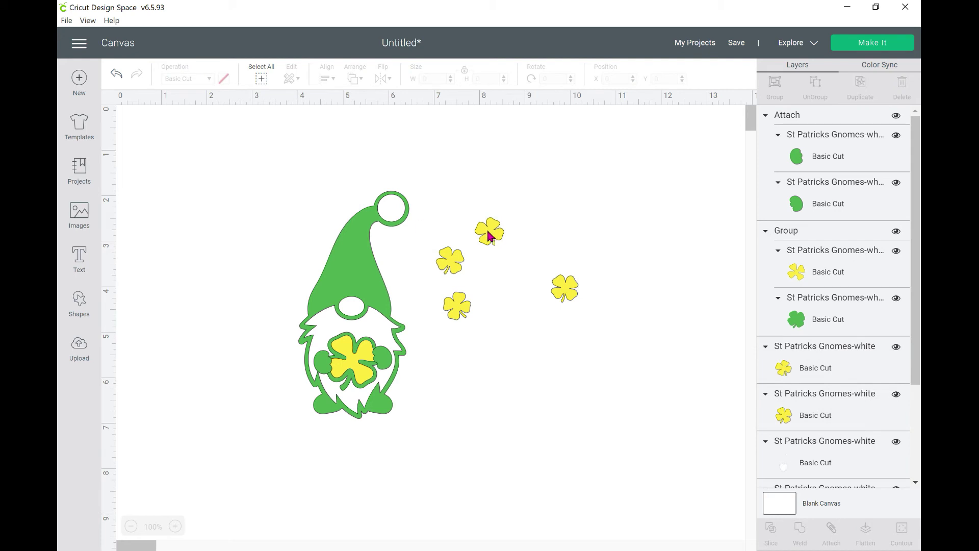
left_click_drag(488, 230, 301, 233)
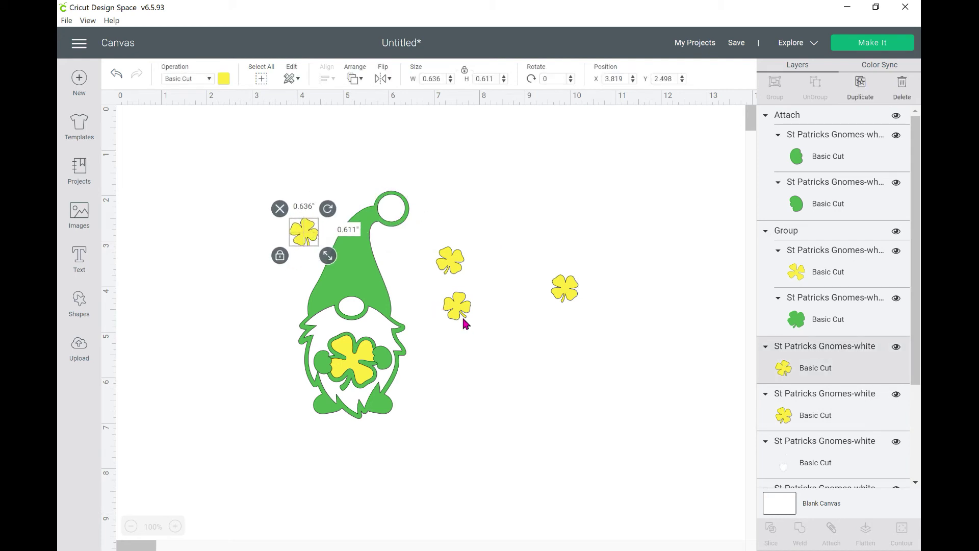
left_click_drag(455, 306, 284, 320)
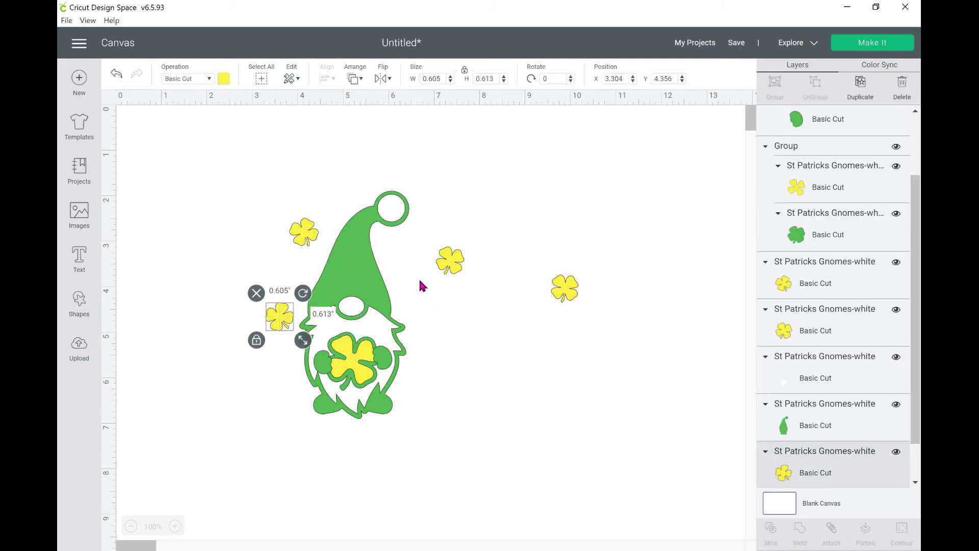
left_click_drag(433, 261, 382, 249)
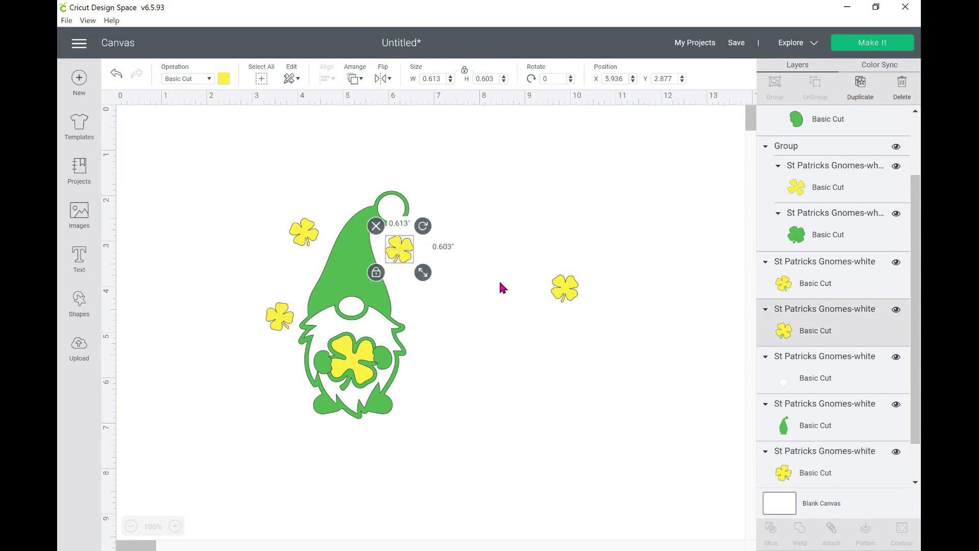
left_click_drag(563, 296, 424, 314)
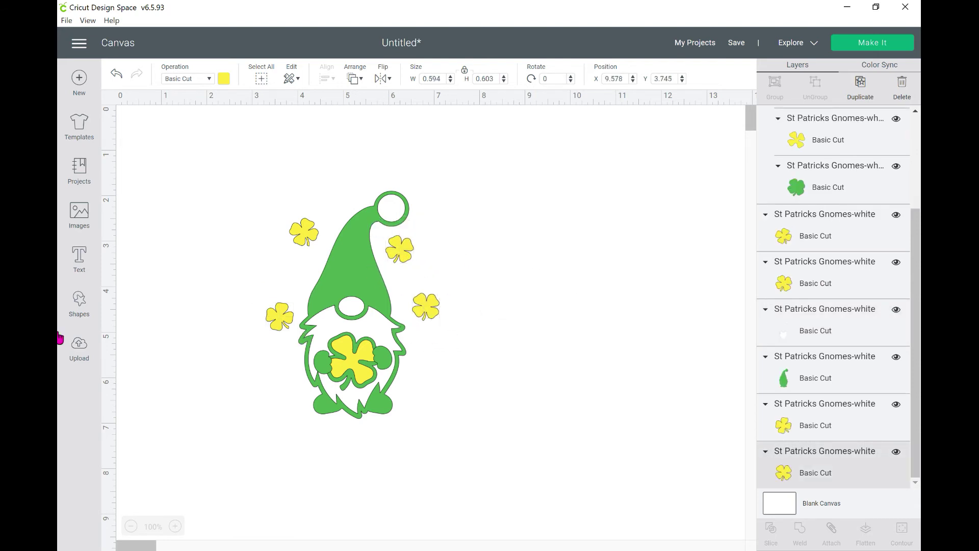
- Add a yellow '$' text onto the gnome's centre clover
left_click(79, 259)
type("$")
left_click(175, 193)
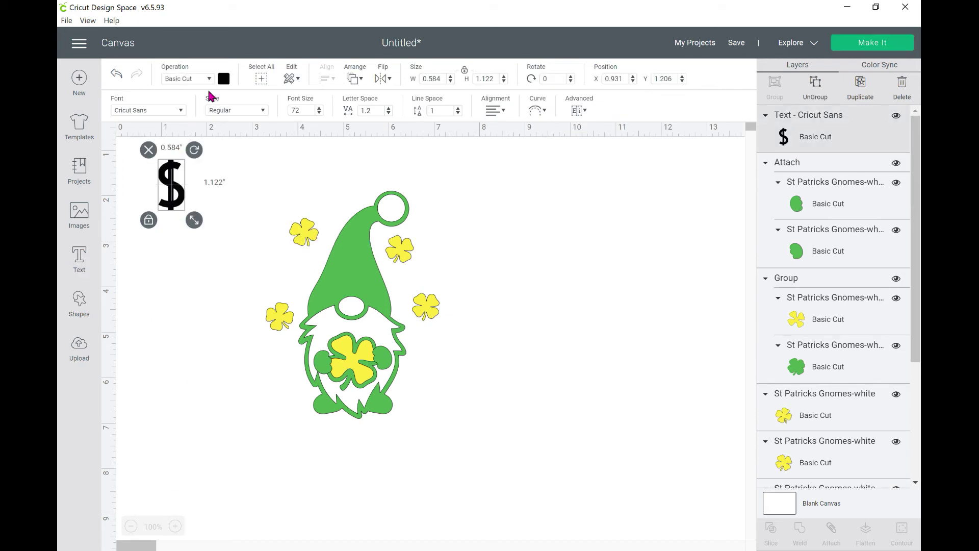
left_click(224, 81)
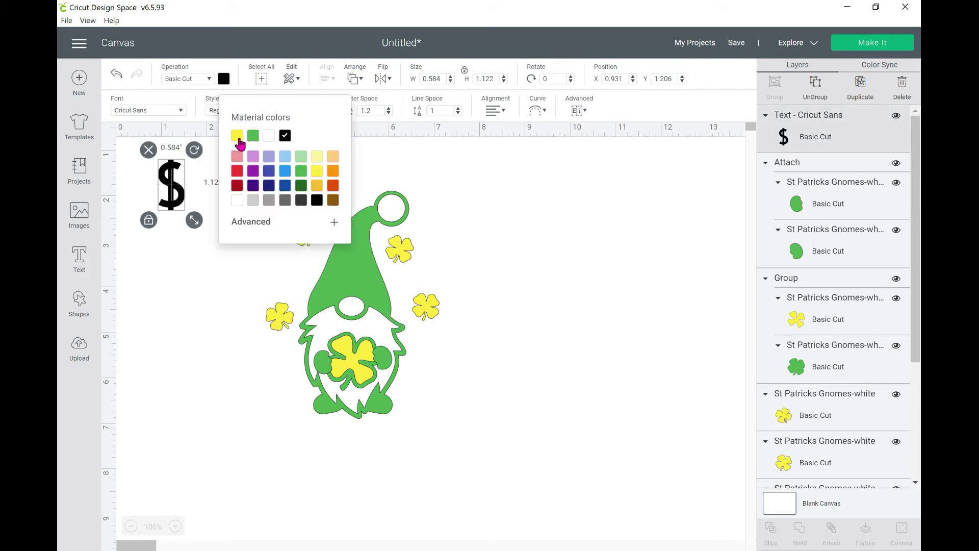
left_click(236, 136)
left_click_drag(181, 203, 362, 377)
left_click(454, 411)
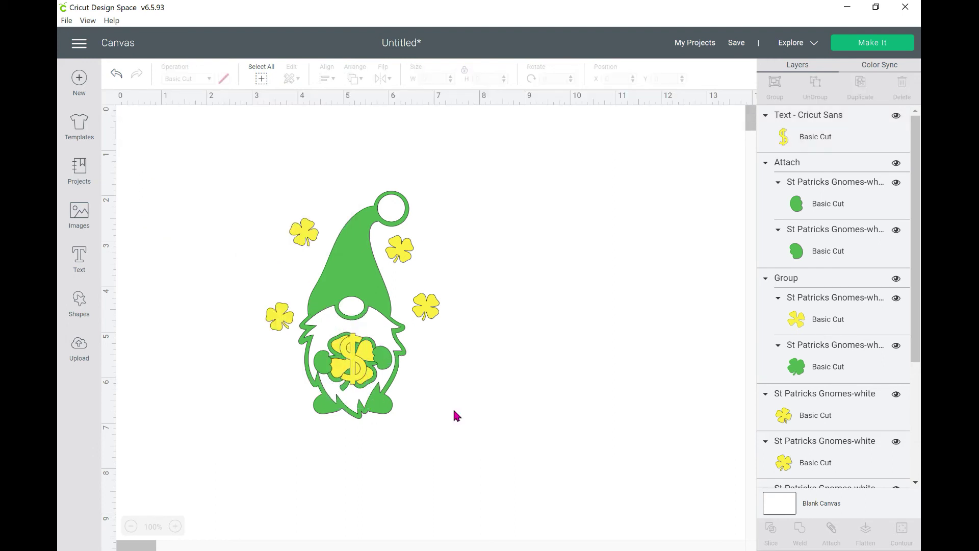
left_click(79, 258)
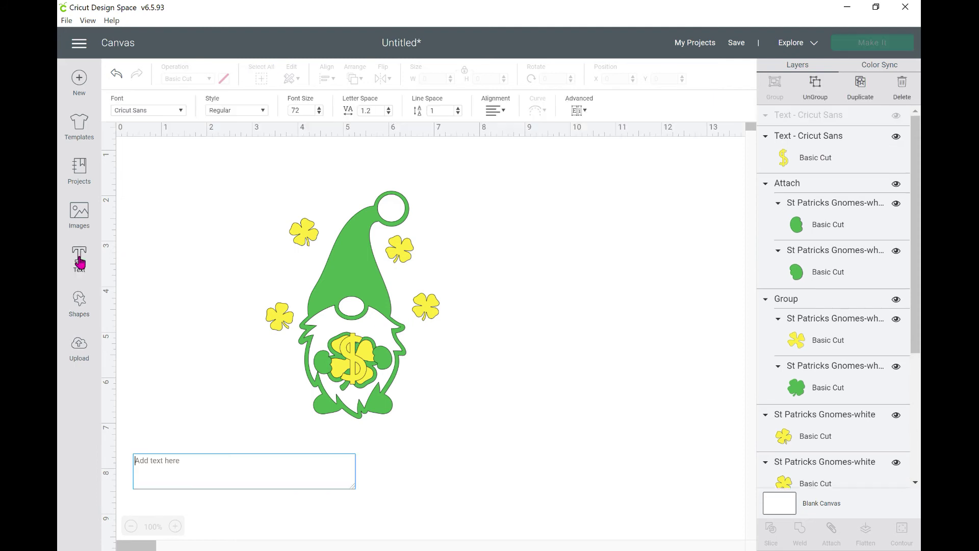
- Type 'I Struck' in Curlz MT and place it above the gnome's hat
left_click(180, 111)
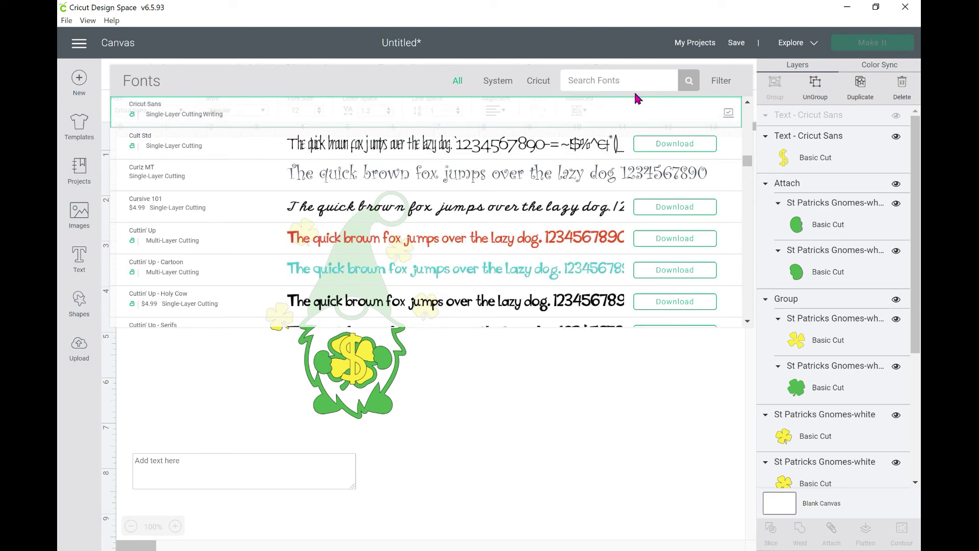
left_click(161, 175)
type("I s")
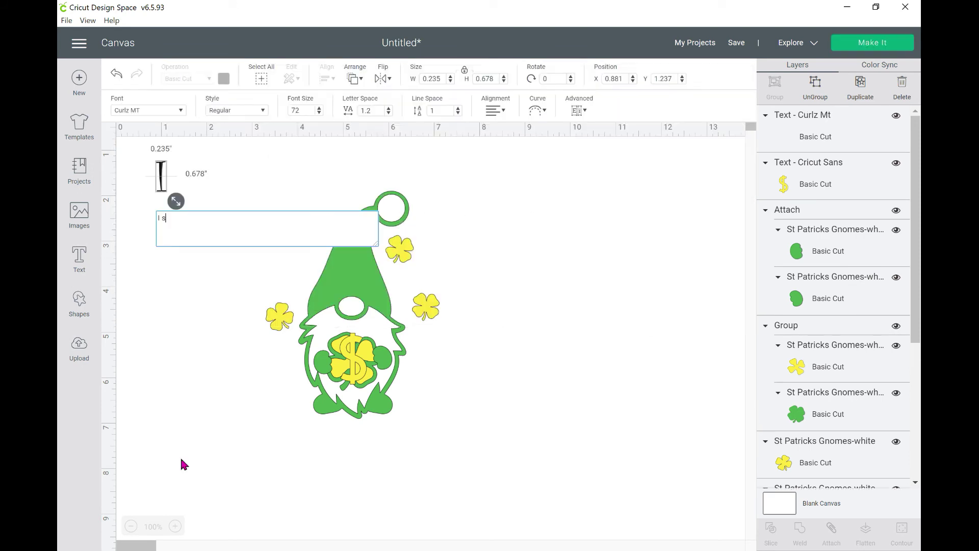
type("t")
key("BackSpace")
key("BackSpace")
type("St")
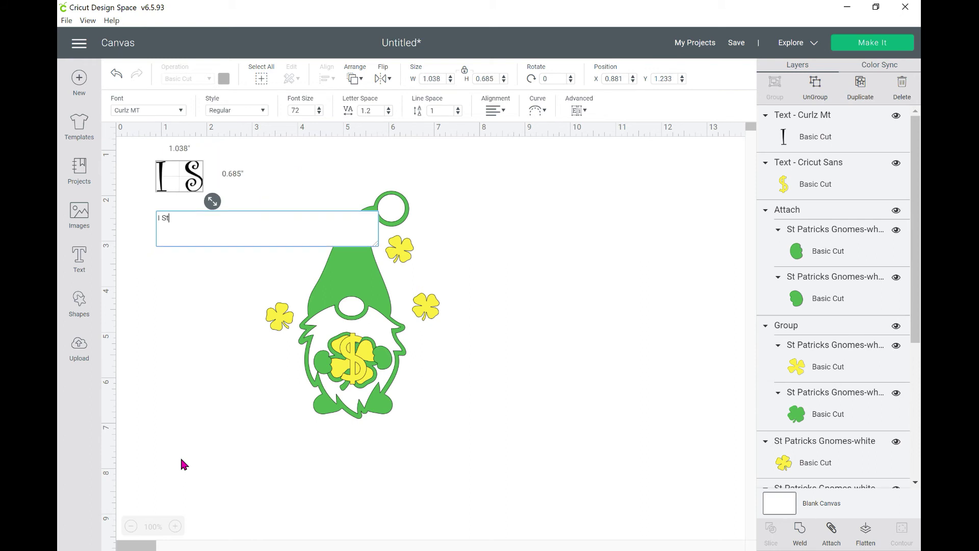
type("ruck")
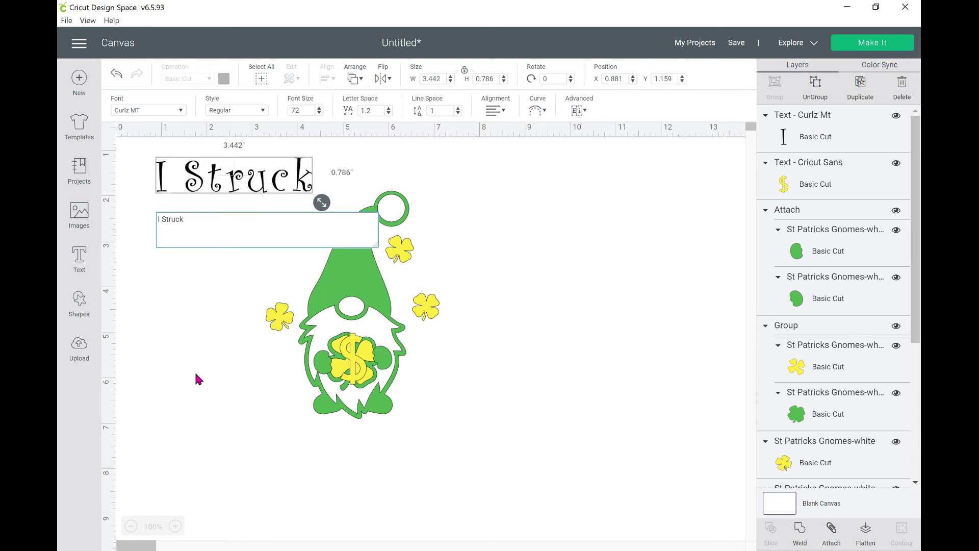
left_click(196, 376)
left_click(280, 185)
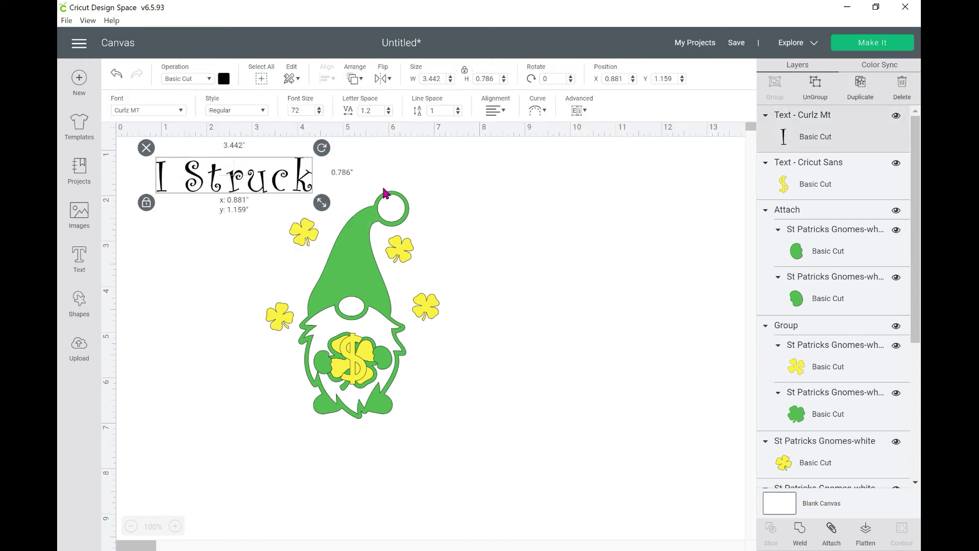
left_click_drag(385, 193, 440, 187)
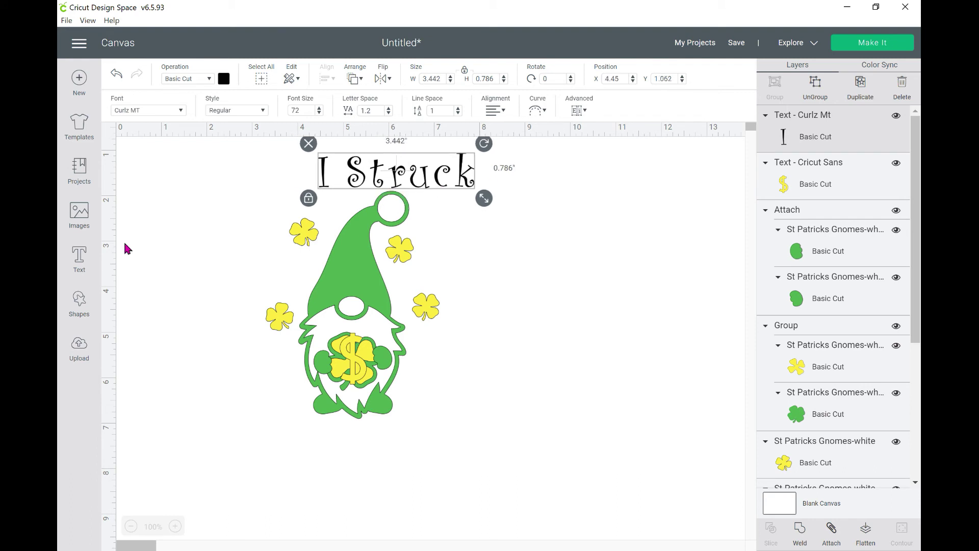
- Add 'Gold' text and place it beside the gnome's hat tip
left_click(85, 272)
type("Gold")
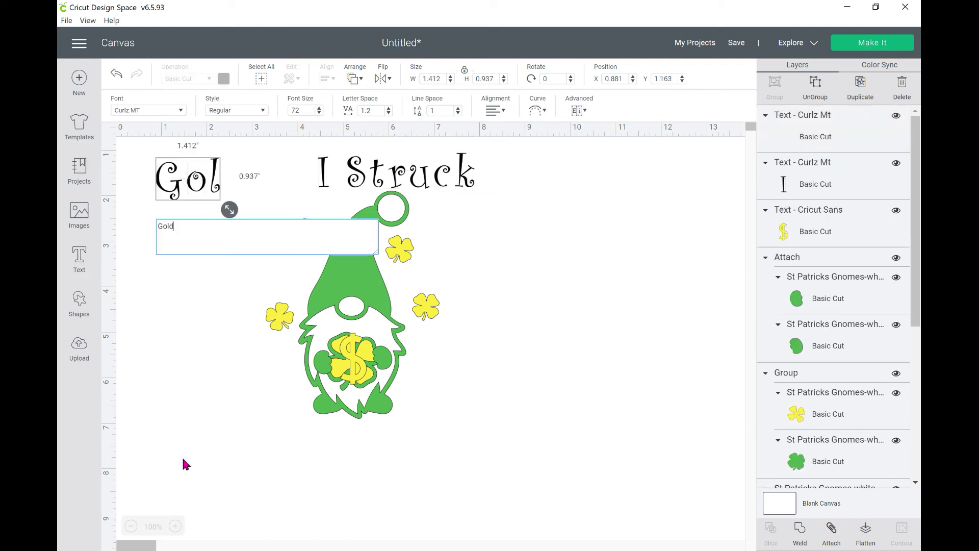
left_click(185, 464)
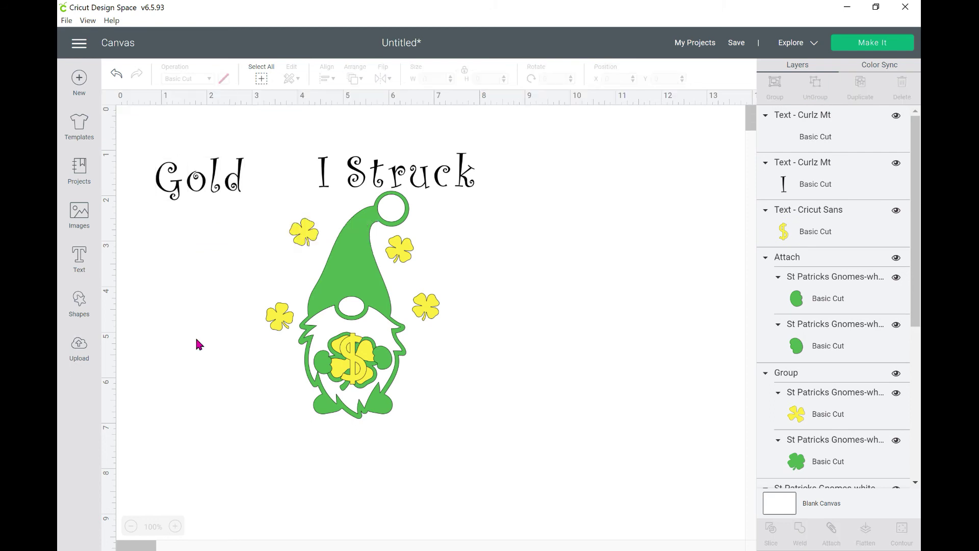
left_click(227, 194)
left_click_drag(225, 190, 478, 245)
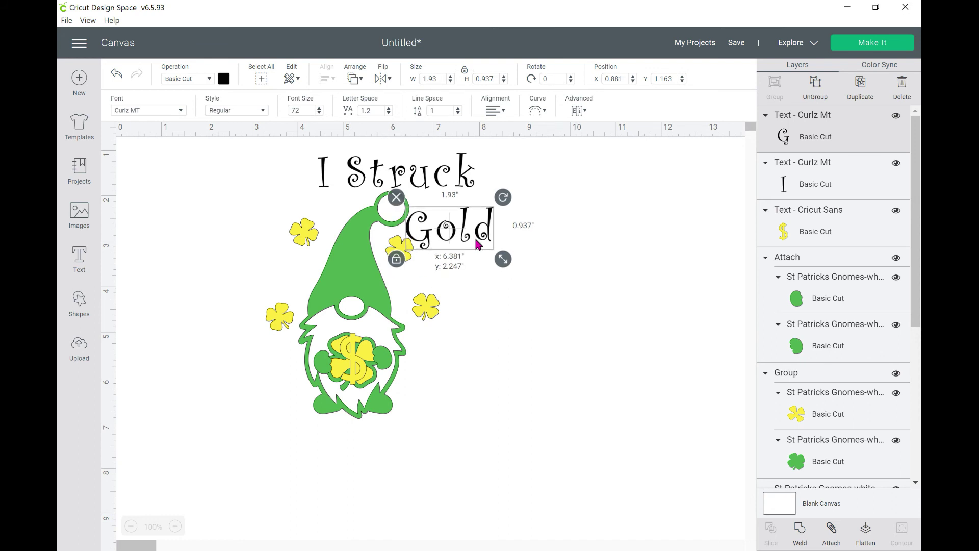
left_click(77, 261)
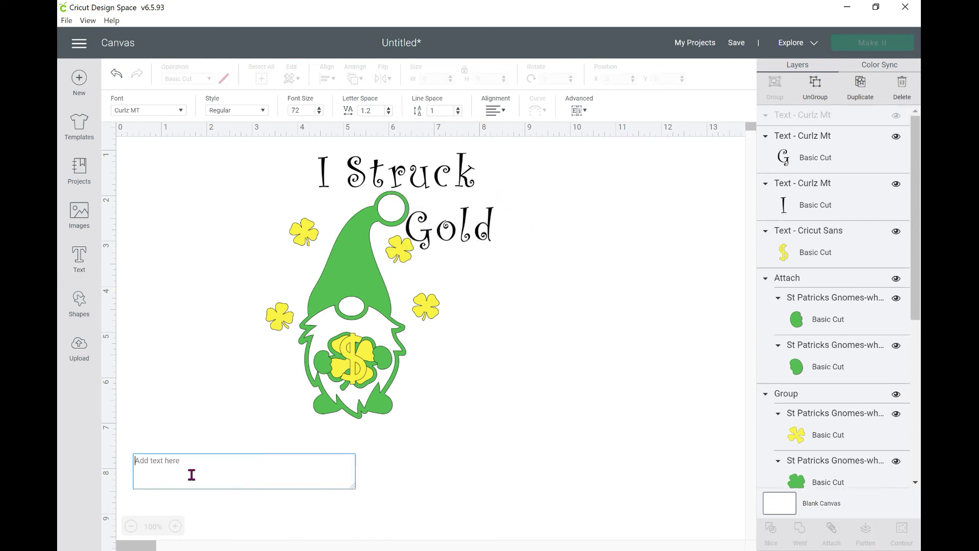
- Place 'With' beside the gnome, and move a clover right of 'Gold' and duplicate it
type("With")
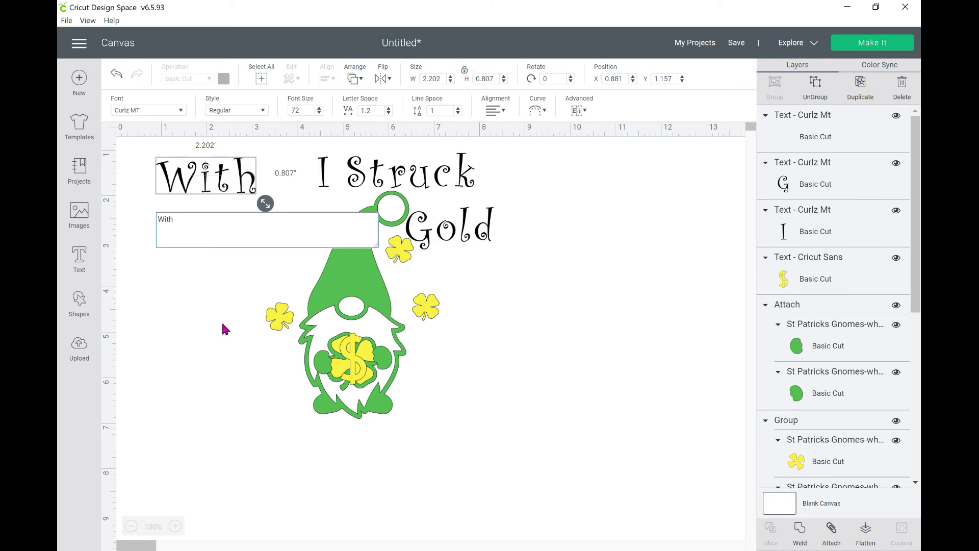
left_click(223, 328)
left_click(231, 190)
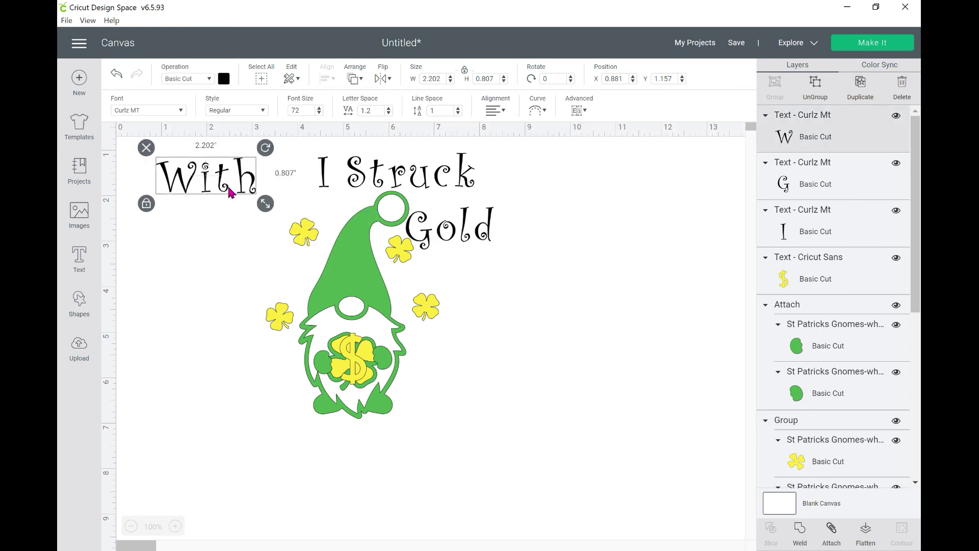
left_click_drag(231, 190, 501, 347)
left_click(431, 305)
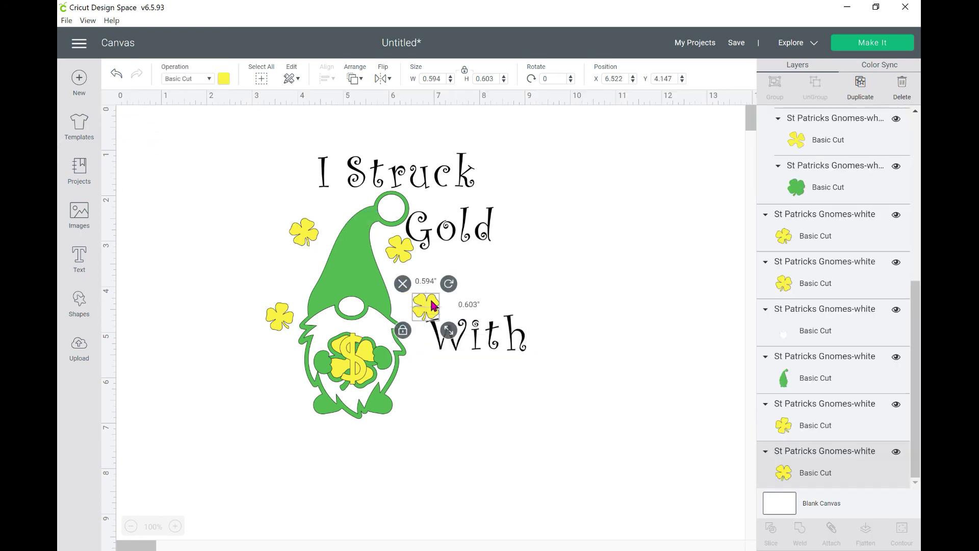
left_click_drag(431, 305, 575, 222)
key("ctrl+d")
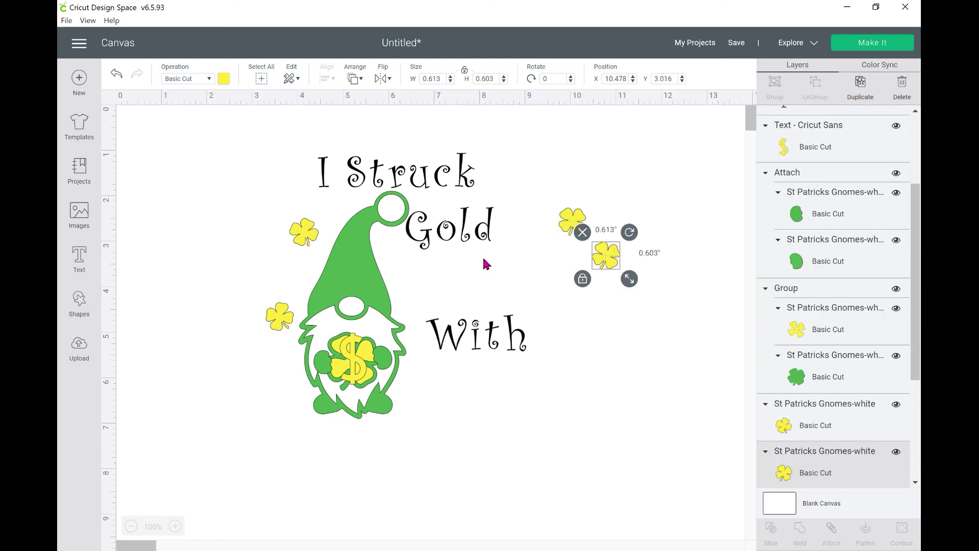
left_click_drag(488, 238, 476, 266)
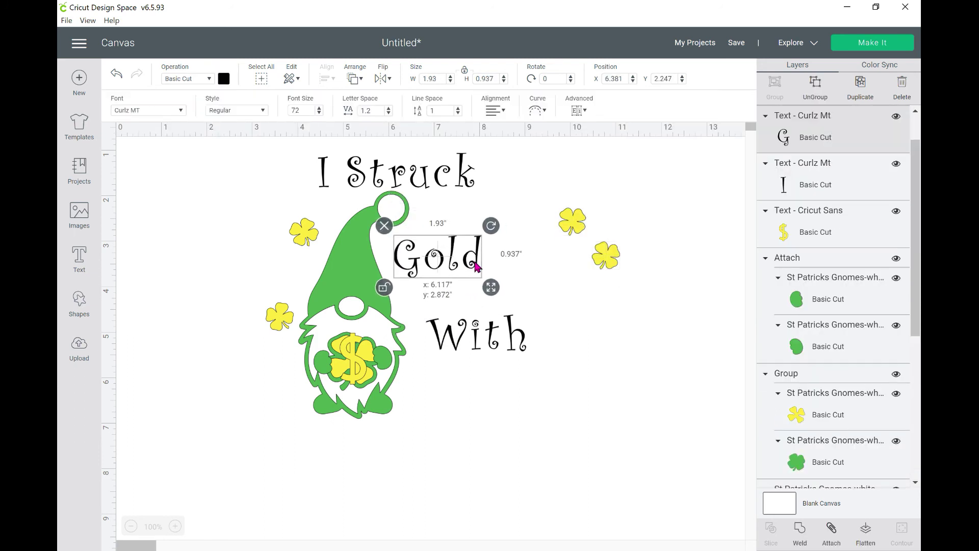
- Recolour 'Gold' to gold-yellow #d8c730 and nudge 'With' up beneath it
left_click(224, 79)
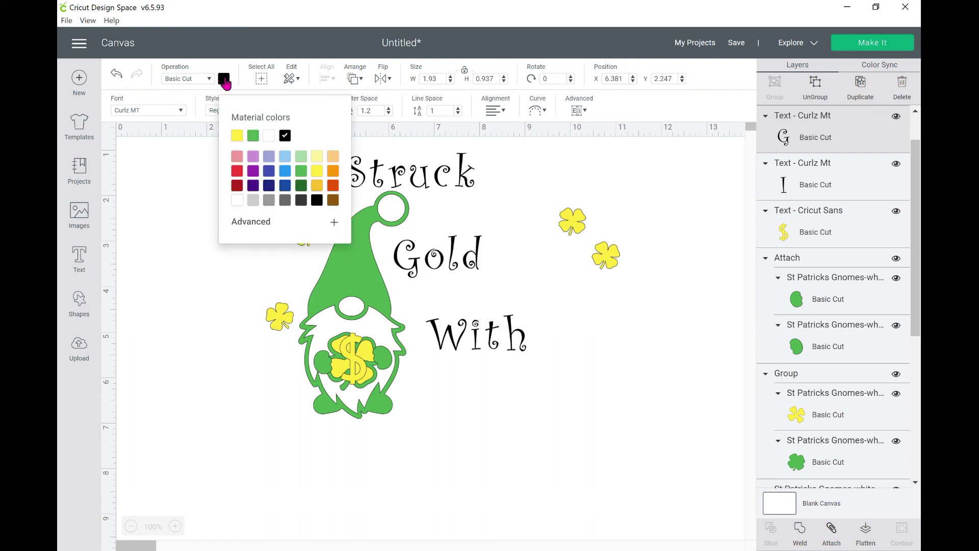
left_click(238, 137)
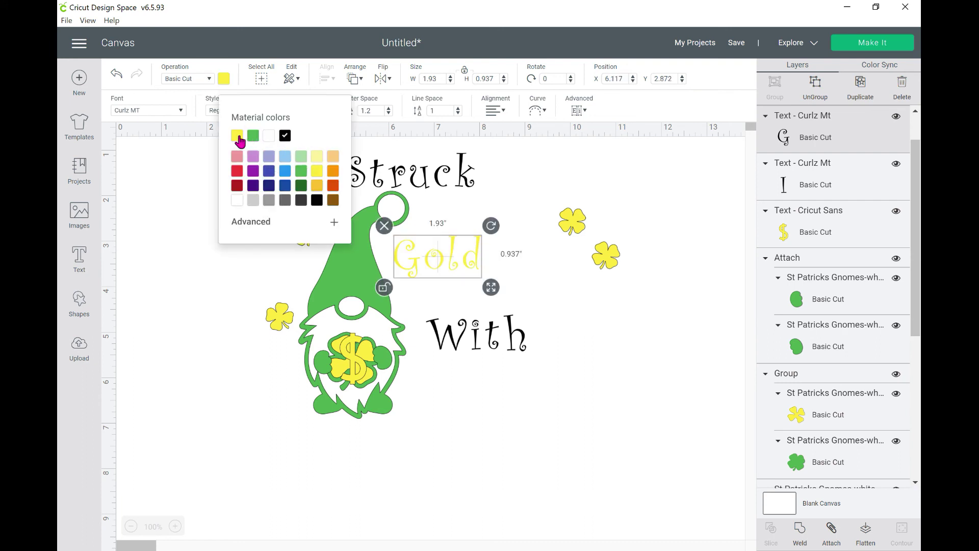
left_click(264, 225)
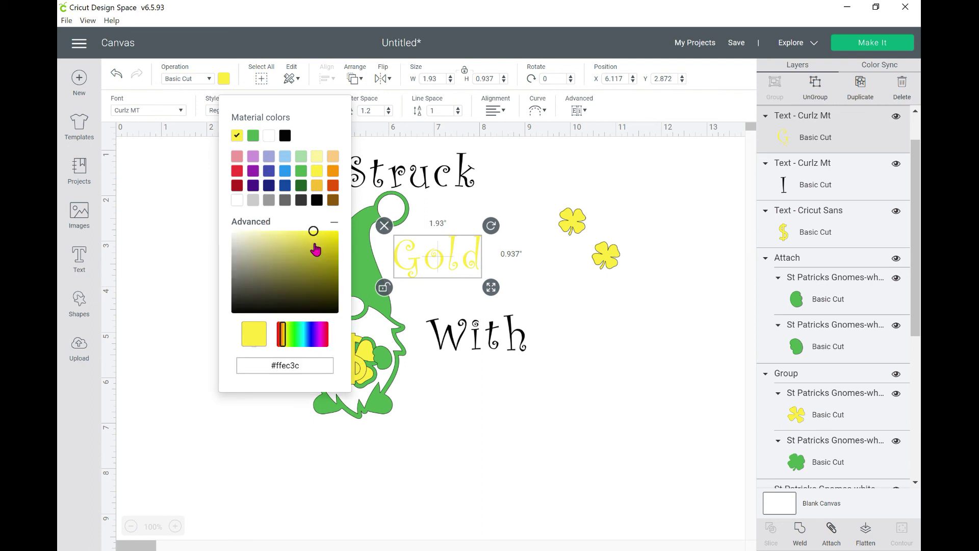
left_click(314, 244)
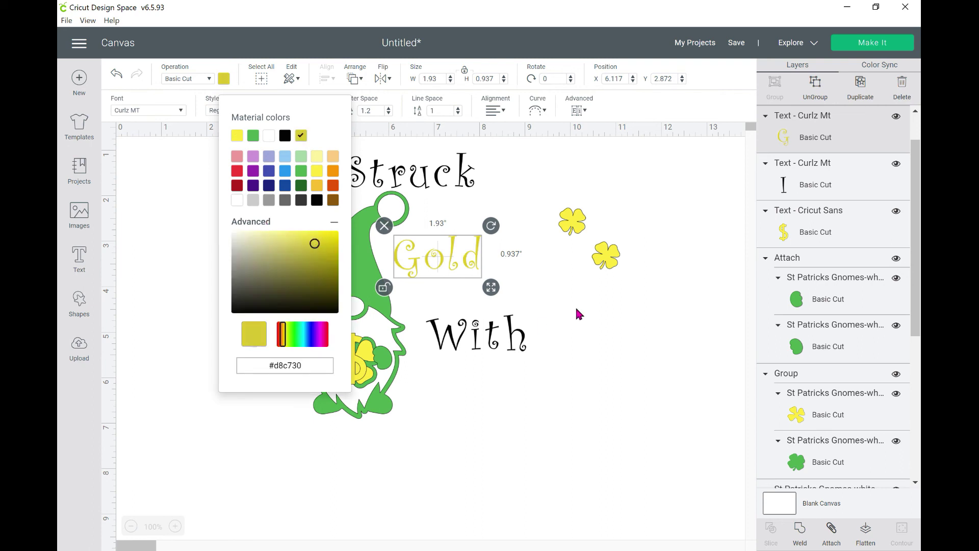
left_click(622, 300)
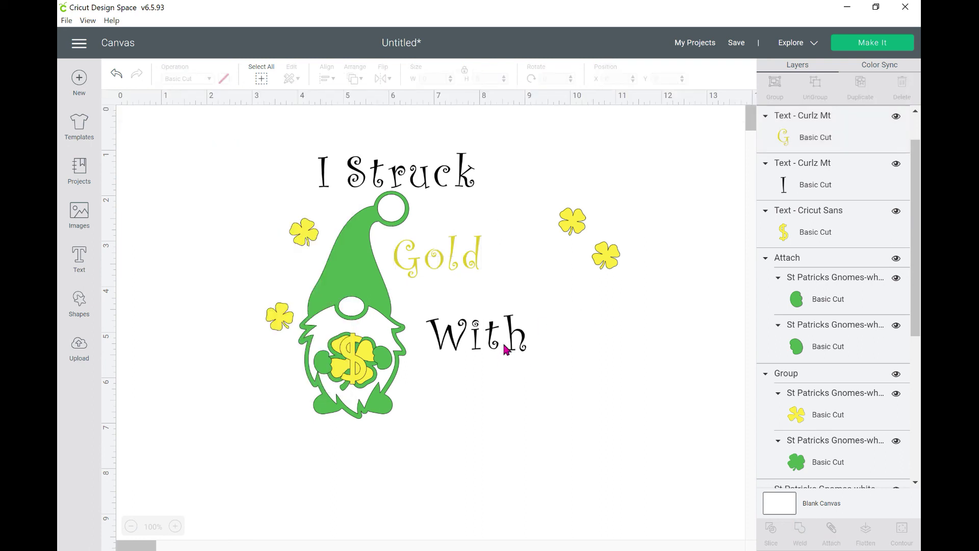
left_click_drag(505, 349, 486, 326)
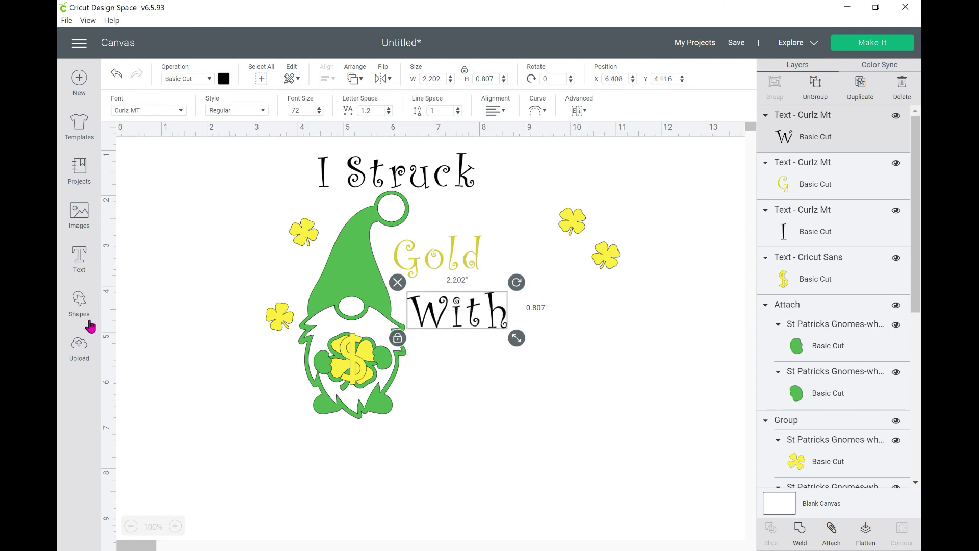
- Add the text 'You' beneath 'With' and move the right-hand clovers around the gnome's hat
left_click(81, 274)
type("You")
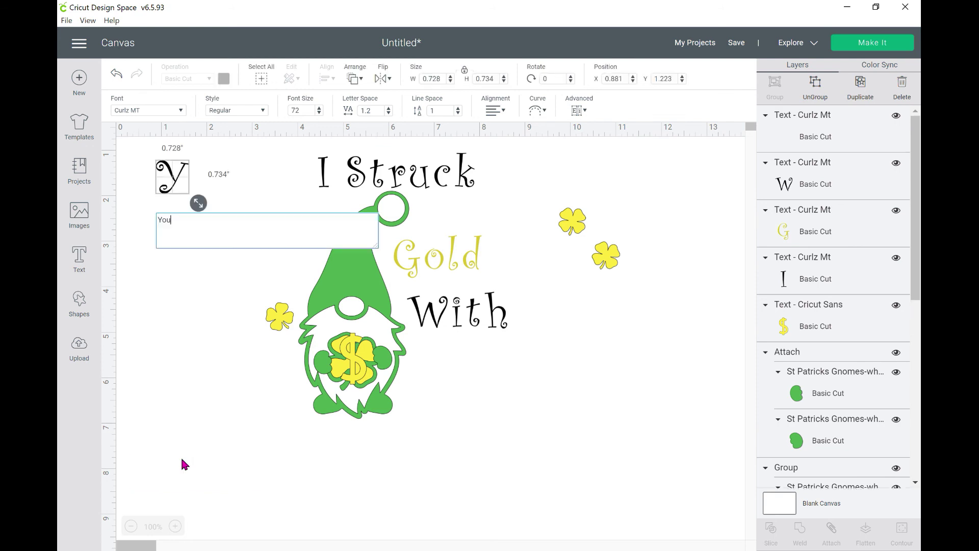
left_click(199, 365)
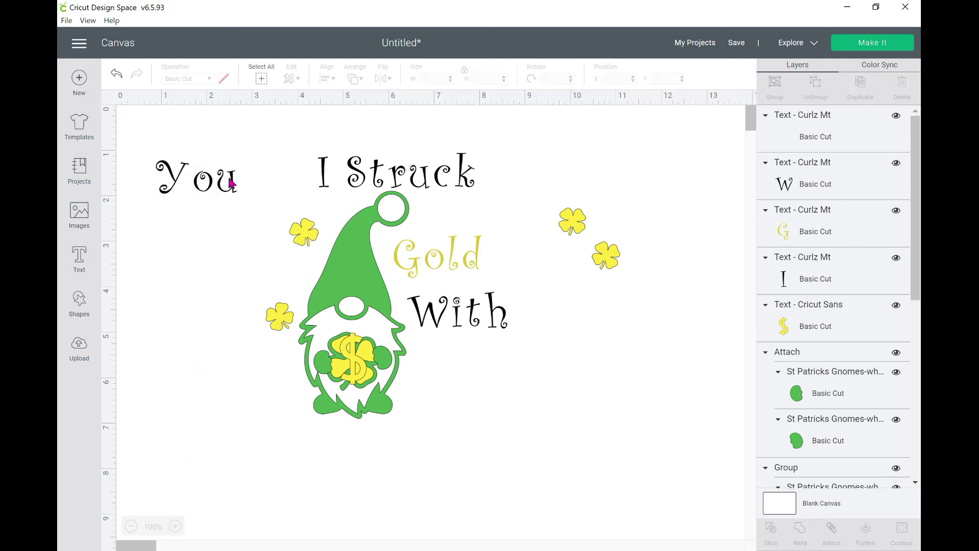
left_click_drag(232, 185, 496, 379)
left_click_drag(570, 225, 415, 218)
left_click_drag(607, 257, 281, 279)
left_click(597, 330)
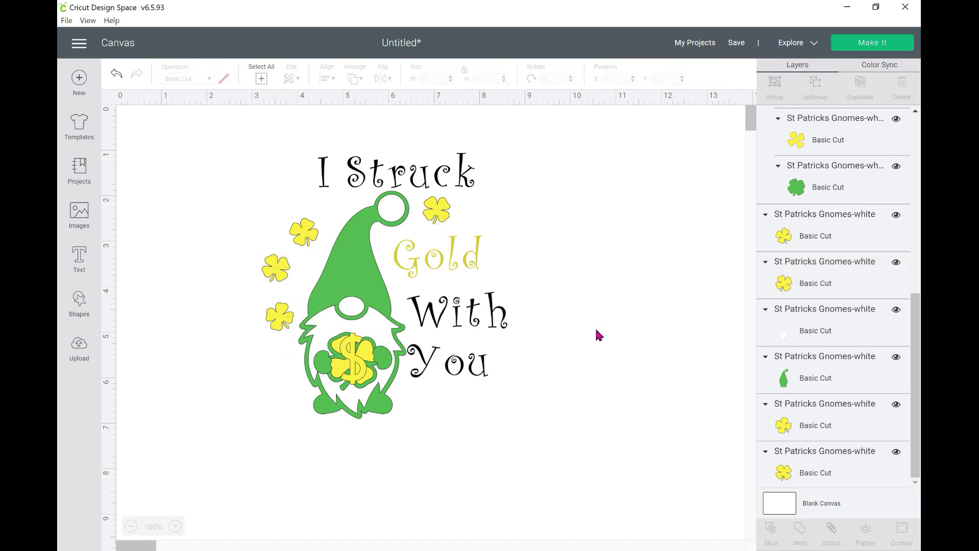